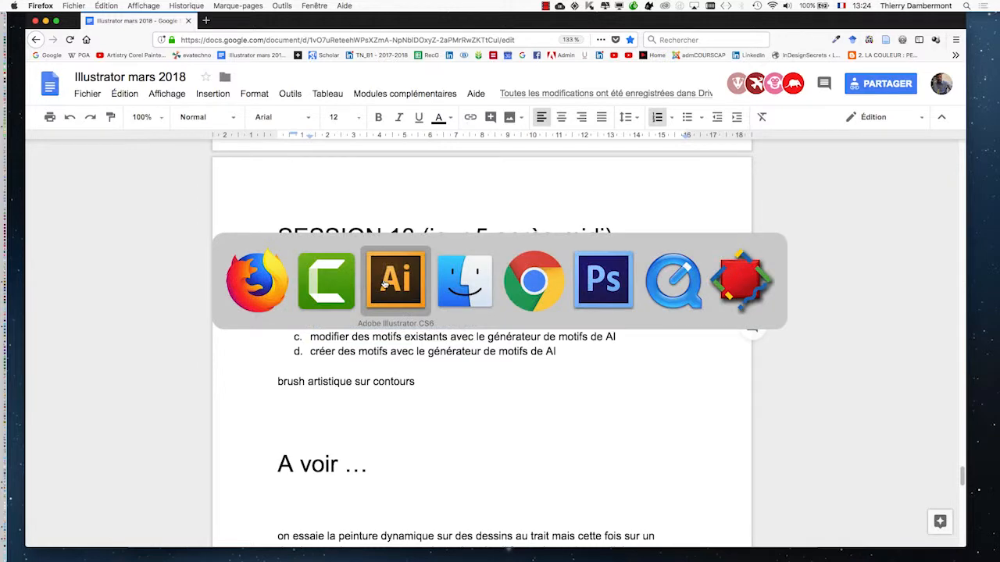
Step: Switch to Illustrator and create a landscape A4 document (297 x 210 mm) in RVB mode
{"action": "left_click", "coordinate": [384, 285]}
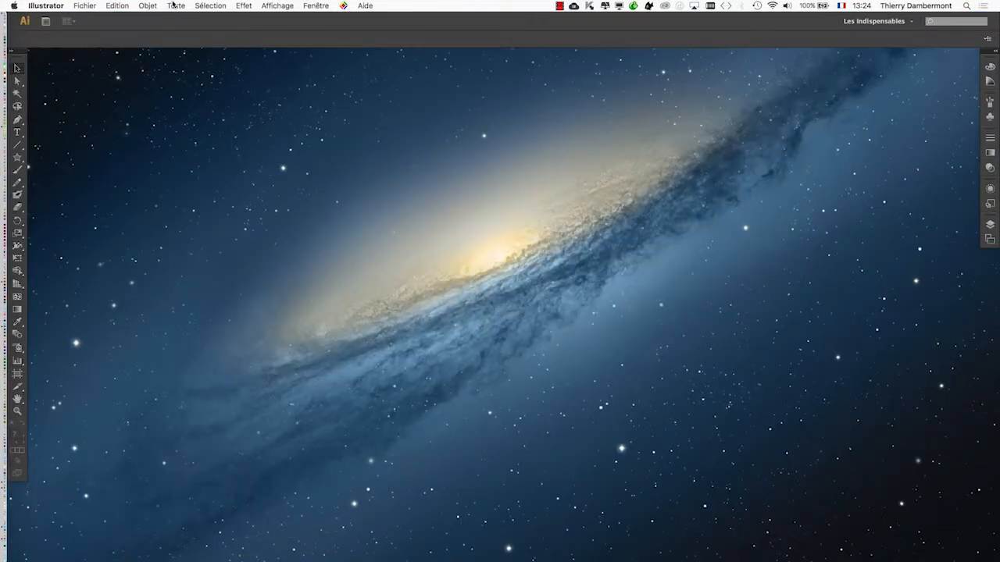
{"action": "left_click", "coordinate": [84, 5]}
{"action": "left_click", "coordinate": [93, 18]}
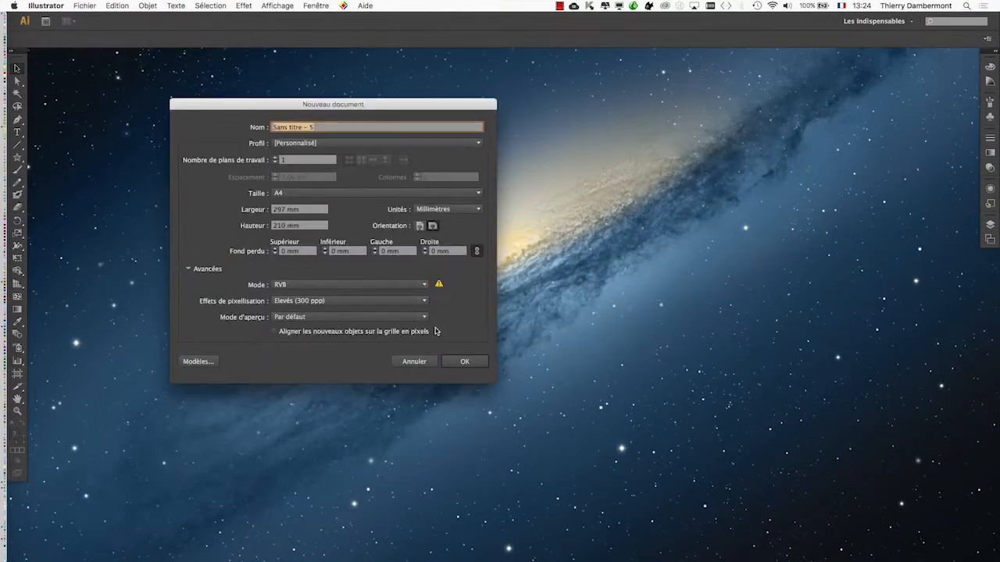
{"action": "left_click", "coordinate": [464, 361]}
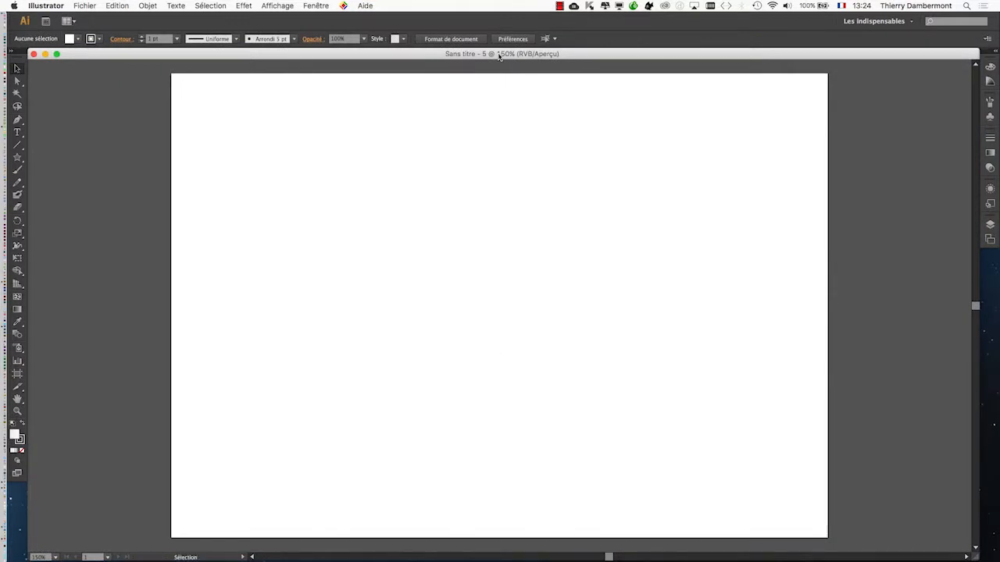
Step: Float the toolbox in two columns beside the artboard and draw a five-pointed star about 75 mm wide in the artboard's upper-left area
{"action": "left_click", "coordinate": [15, 52]}
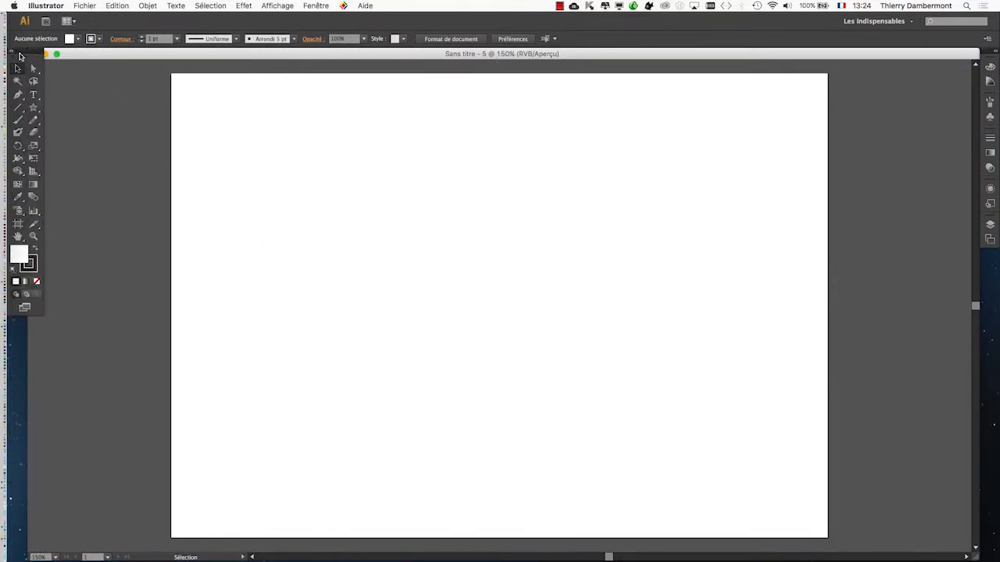
{"action": "left_click_drag", "start_coordinate": [31, 55], "coordinate": [94, 115]}
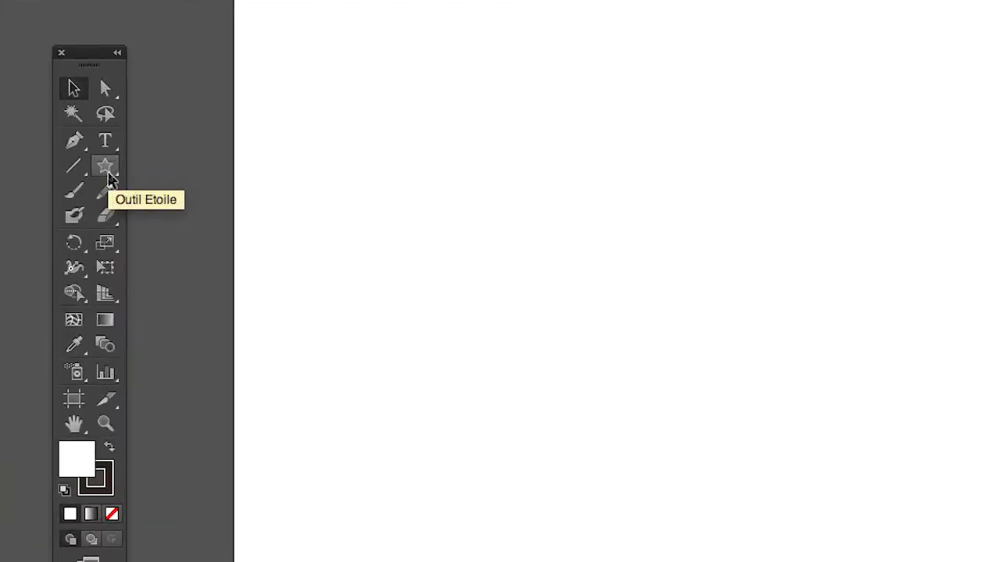
{"action": "left_click", "coordinate": [107, 169]}
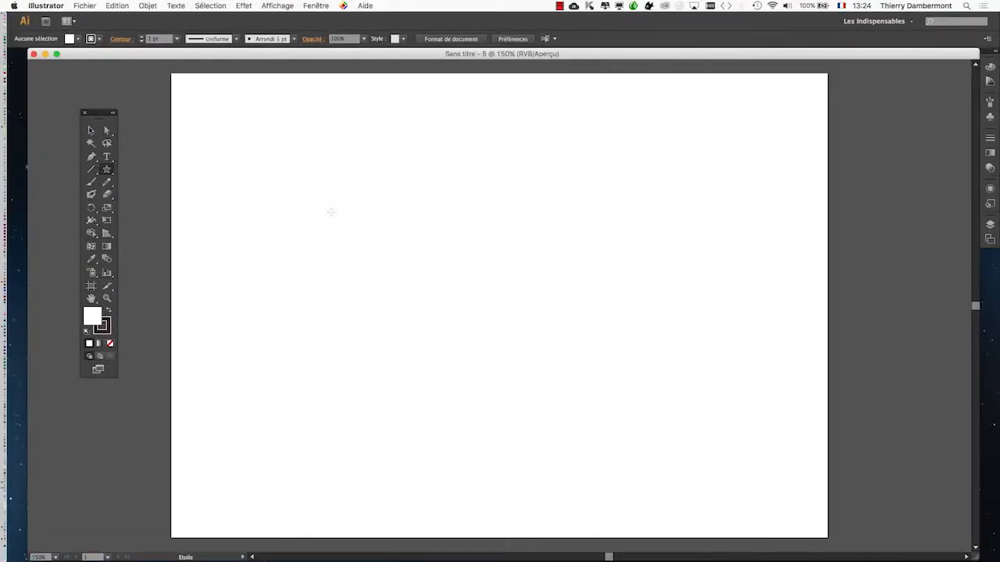
{"action": "left_click_drag", "start_coordinate": [361, 235], "coordinate": [430, 224]}
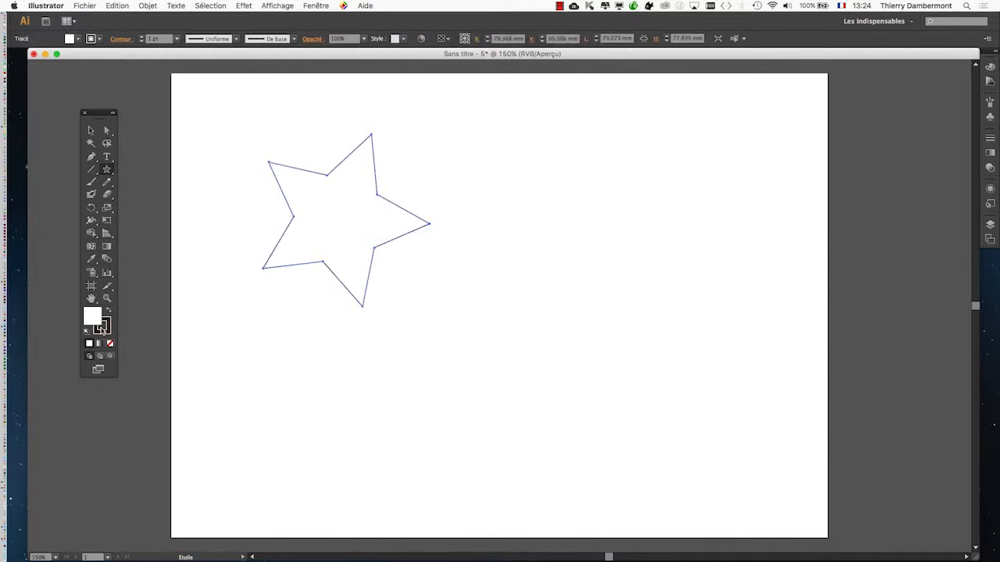
{"action": "left_click_drag", "start_coordinate": [99, 113], "coordinate": [63, 108]}
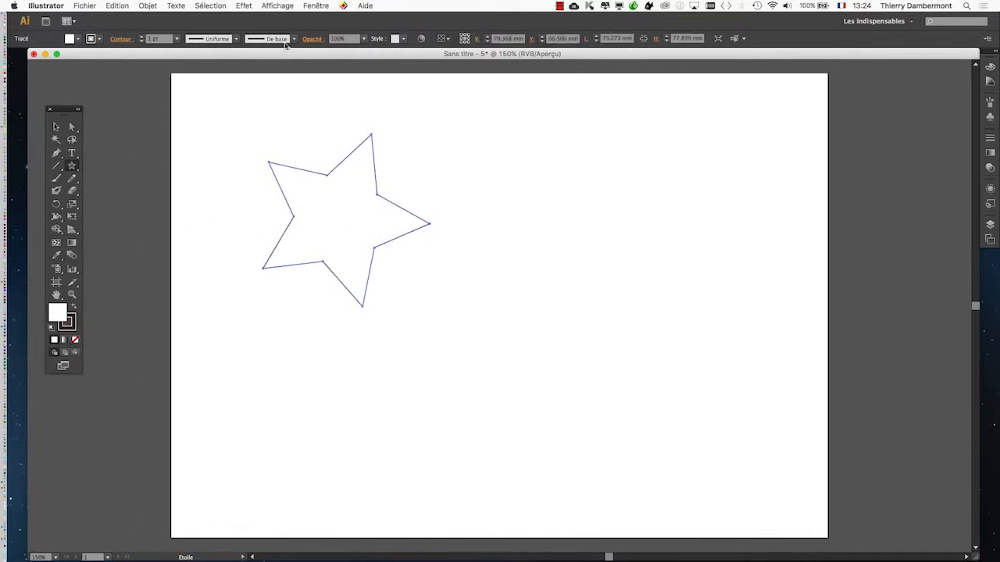
Step: Display the Nuancier panel, place it beside the star and make it wider and shorter
{"action": "left_click", "coordinate": [342, 6]}
{"action": "mouse_move", "coordinate": [316, 5]}
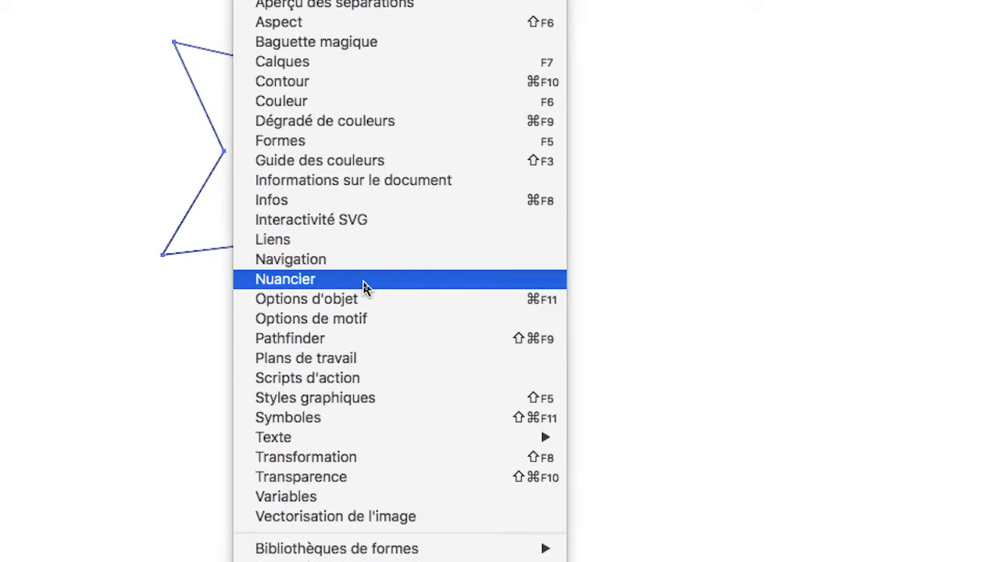
{"action": "left_click", "coordinate": [364, 289]}
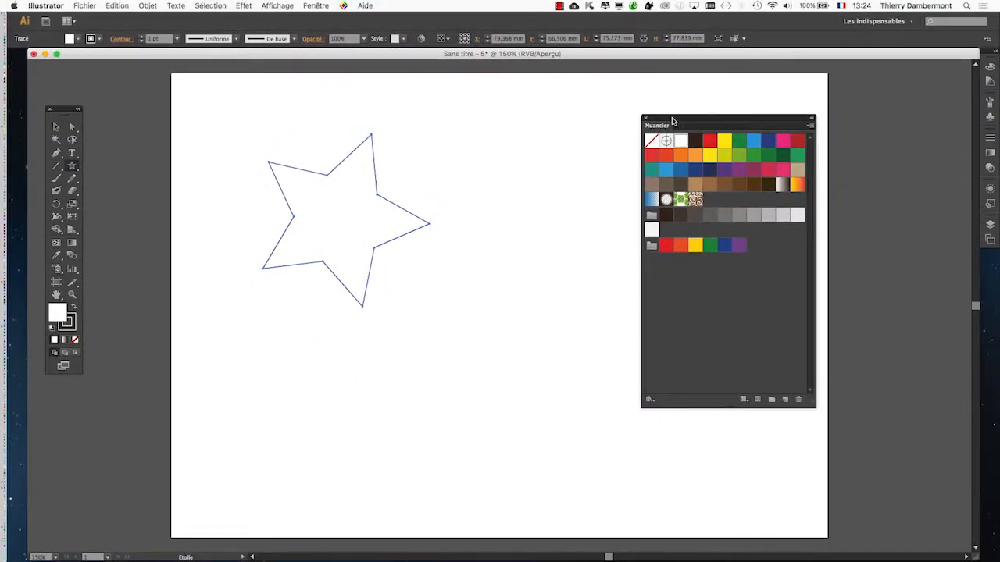
{"action": "left_click_drag", "start_coordinate": [672, 121], "coordinate": [531, 98]}
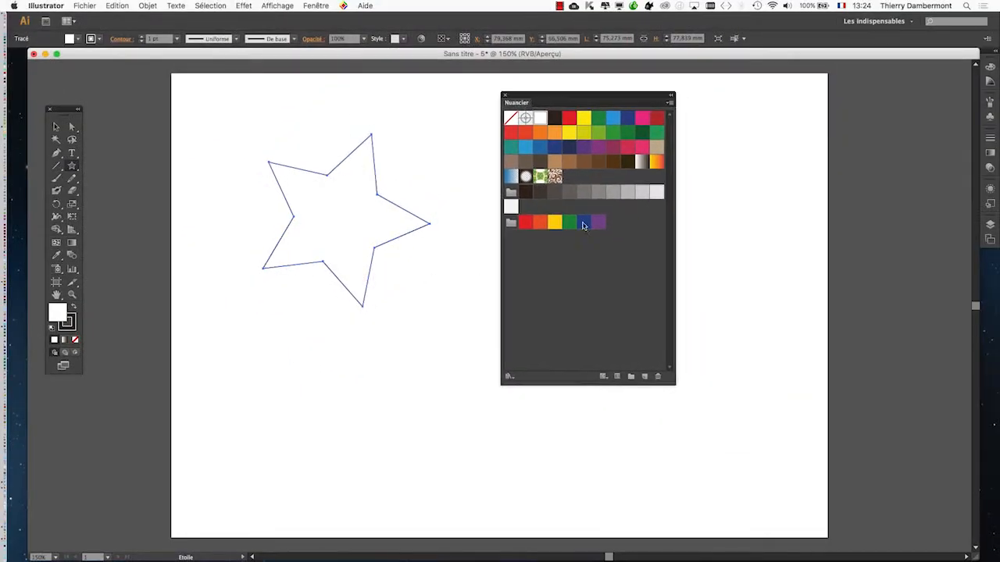
{"action": "left_click_drag", "start_coordinate": [669, 379], "coordinate": [691, 263]}
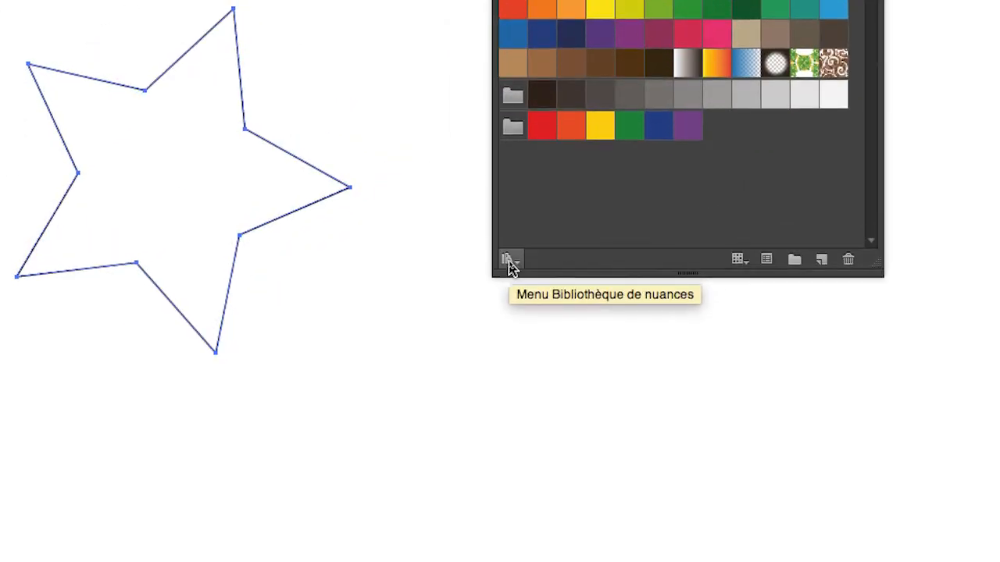
Step: Open the Héritage décoratif pattern swatch library from the Motifs > Décoratif collection
{"action": "left_click", "coordinate": [510, 262]}
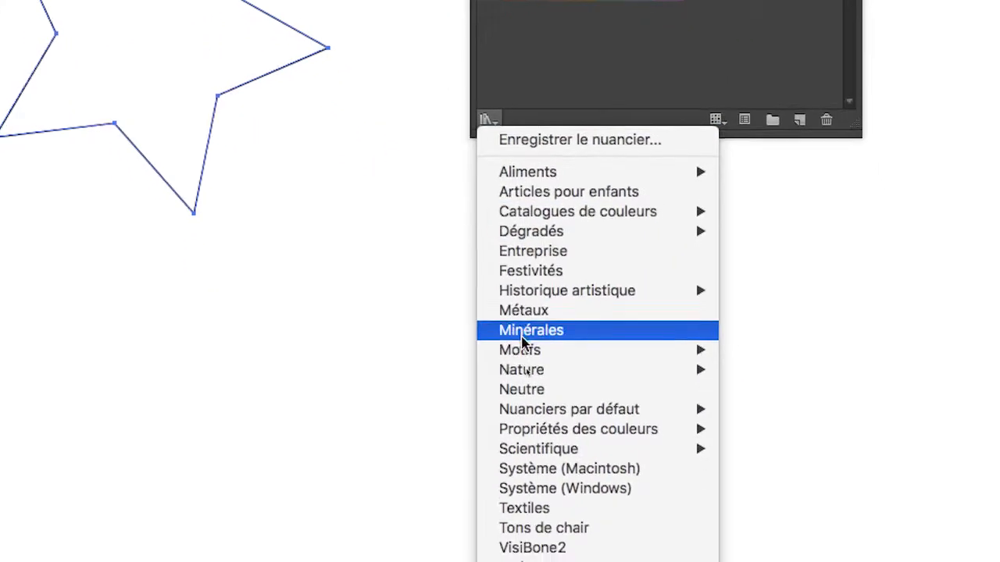
{"action": "mouse_move", "coordinate": [556, 352]}
{"action": "mouse_move", "coordinate": [745, 350]}
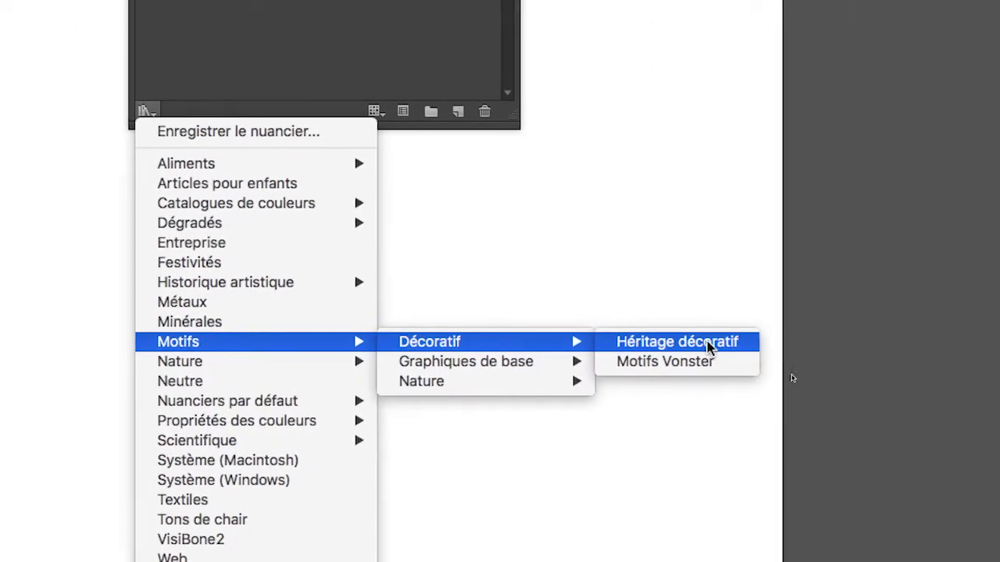
{"action": "left_click", "coordinate": [709, 344]}
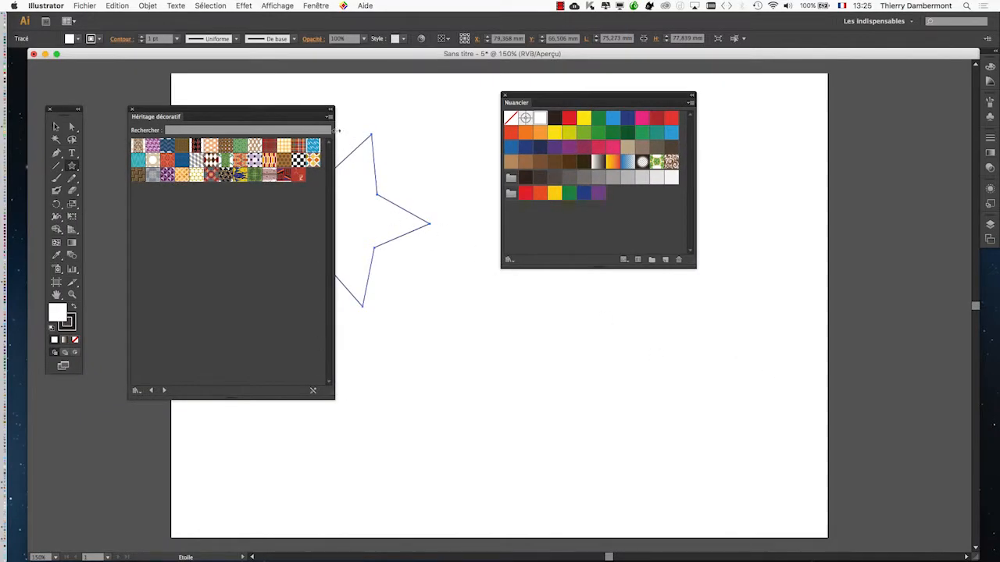
{"action": "left_click", "coordinate": [329, 119]}
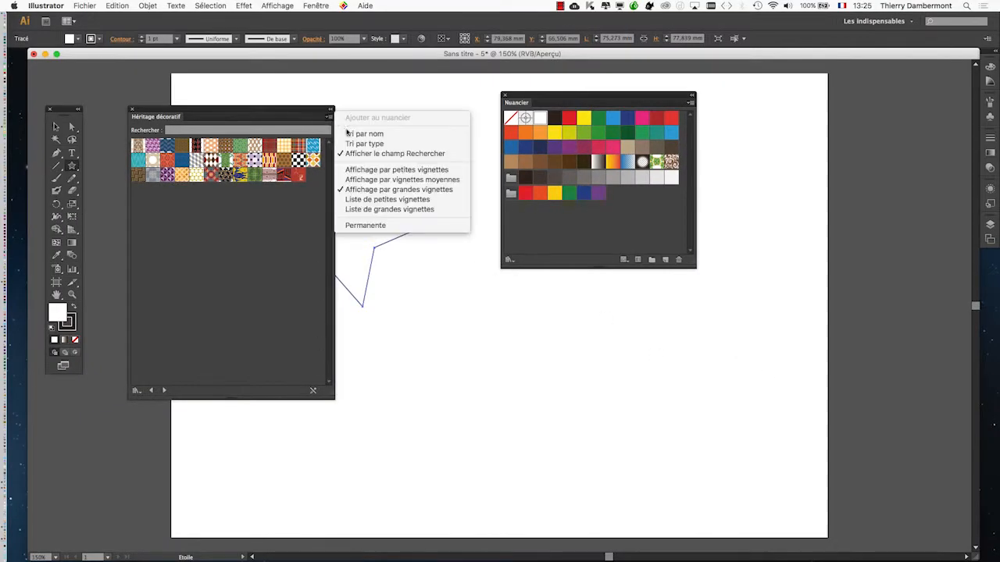
{"action": "left_click", "coordinate": [277, 203]}
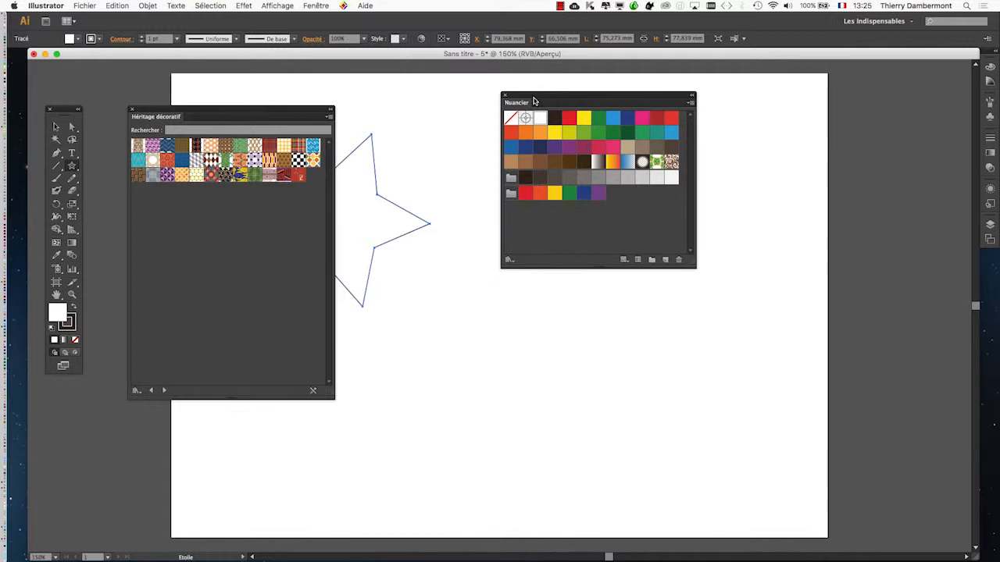
Step: Clear the panels away from the star and fill it with the brown, red and grey diamond pattern from Héritage décoratif
{"action": "left_click_drag", "start_coordinate": [534, 101], "coordinate": [658, 100]}
{"action": "scroll", "coordinate": [511, 203], "scroll_direction": "left", "scroll_amount": 5}
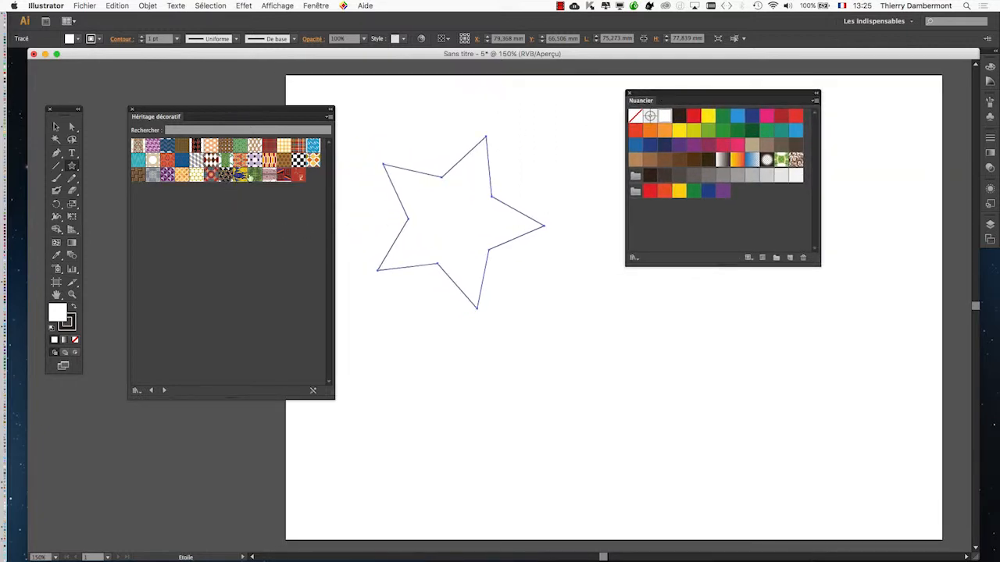
{"action": "key", "text": "super+a"}
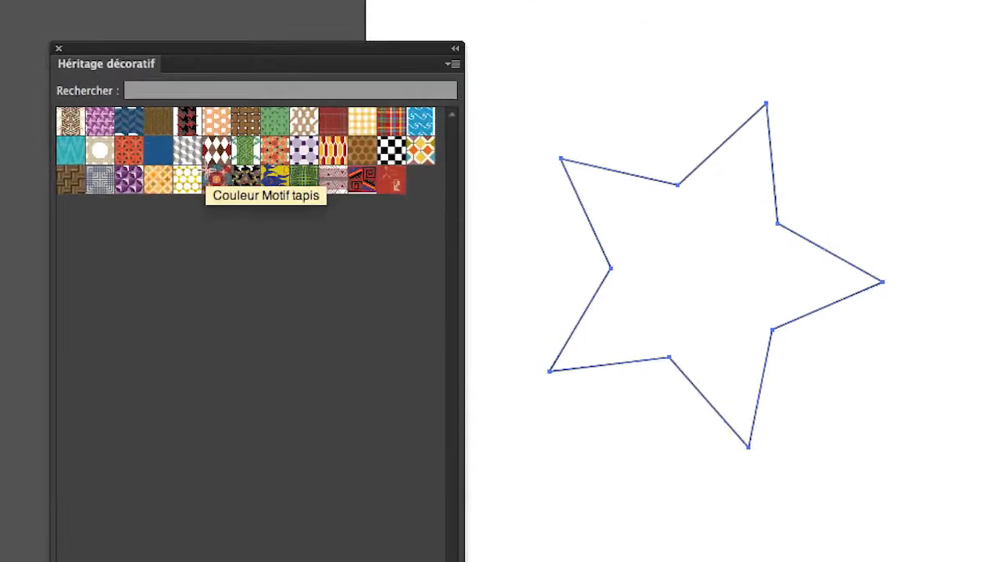
{"action": "left_click", "coordinate": [217, 150]}
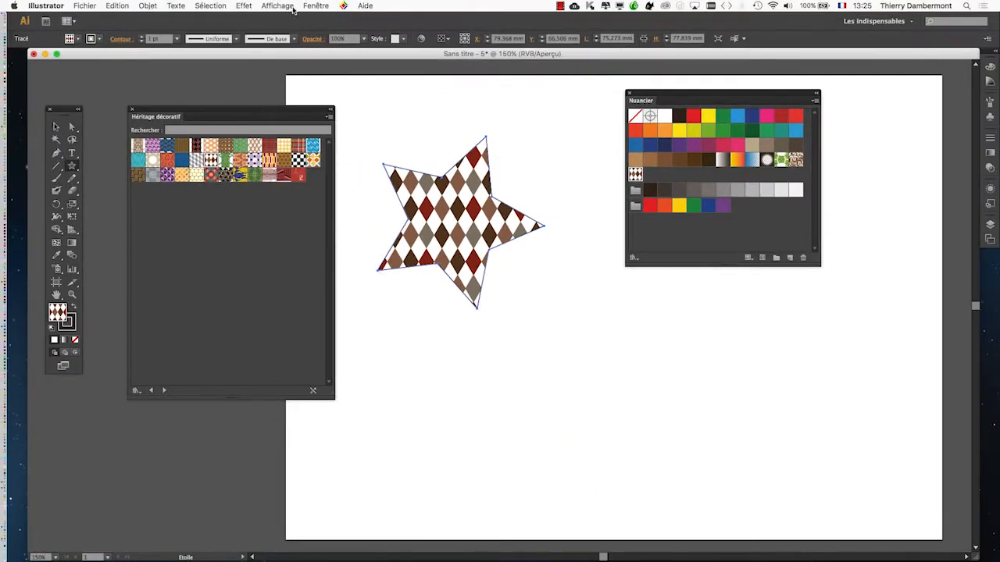
Step: Show the transparency grid to examine the background of the star's diamond pattern, and hide the grid again
{"action": "left_click", "coordinate": [293, 8]}
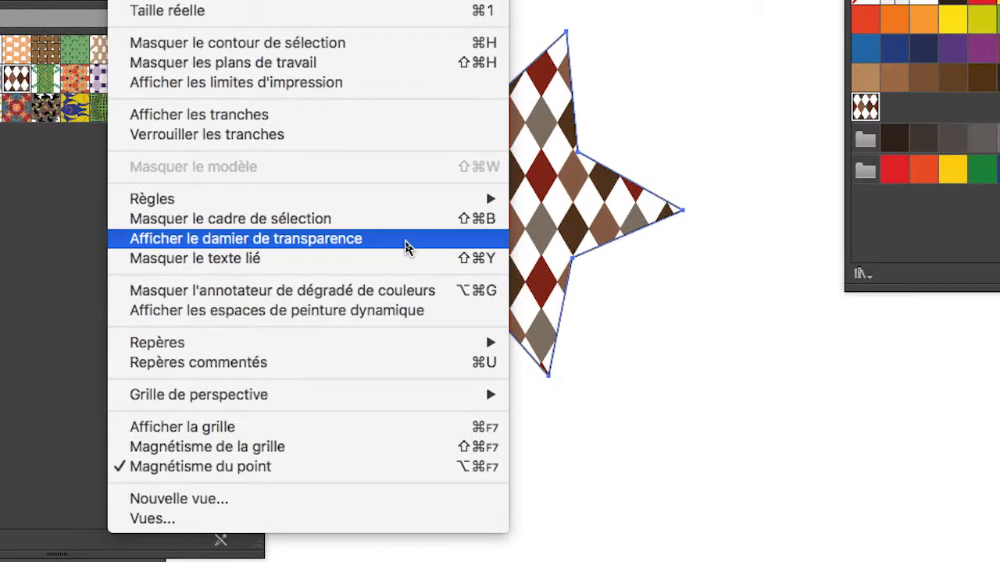
{"action": "left_click", "coordinate": [405, 239]}
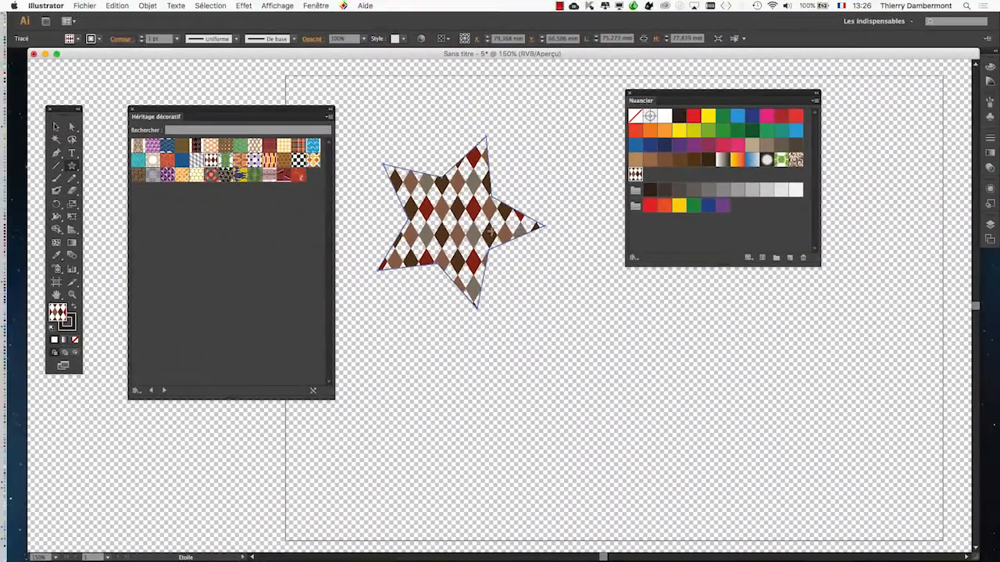
{"action": "left_click", "coordinate": [309, 5]}
{"action": "mouse_move", "coordinate": [278, 6]}
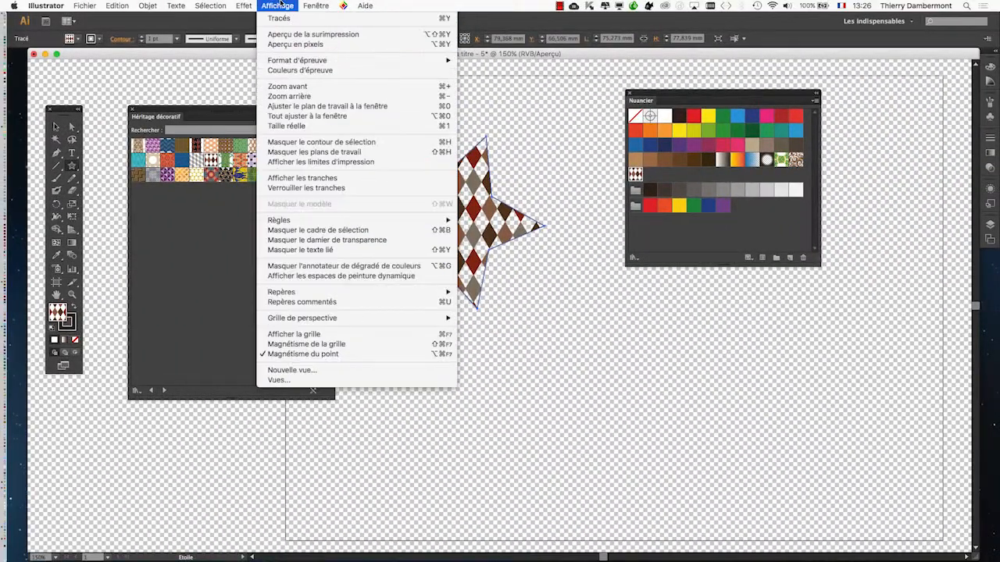
{"action": "left_click", "coordinate": [320, 240]}
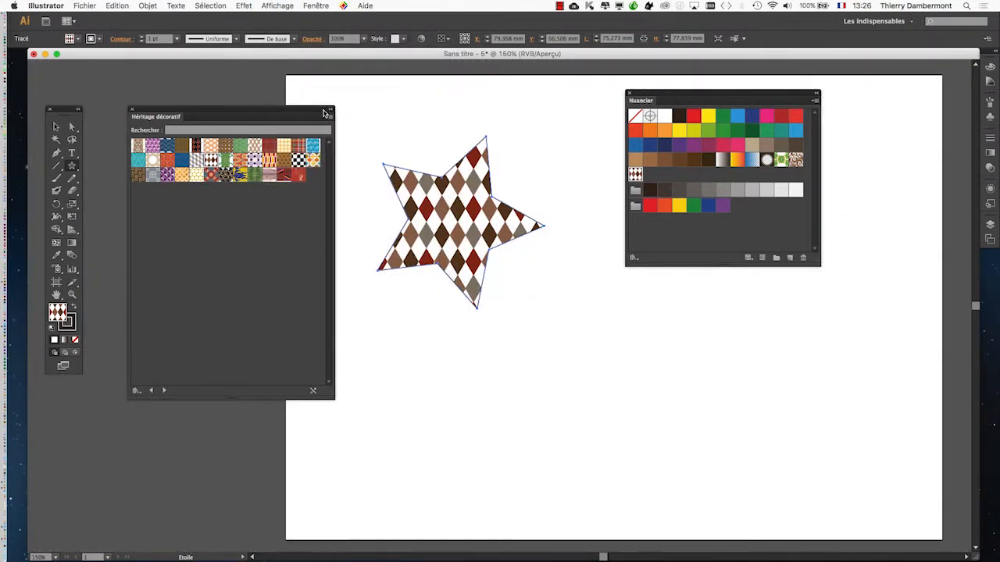
Step: Draw a rectangle about 123 x 109 mm covering the star and fill it with a medium grey swatch
{"action": "left_click_drag", "start_coordinate": [323, 114], "coordinate": [296, 92]}
{"action": "left_click_drag", "start_coordinate": [674, 95], "coordinate": [807, 155]}
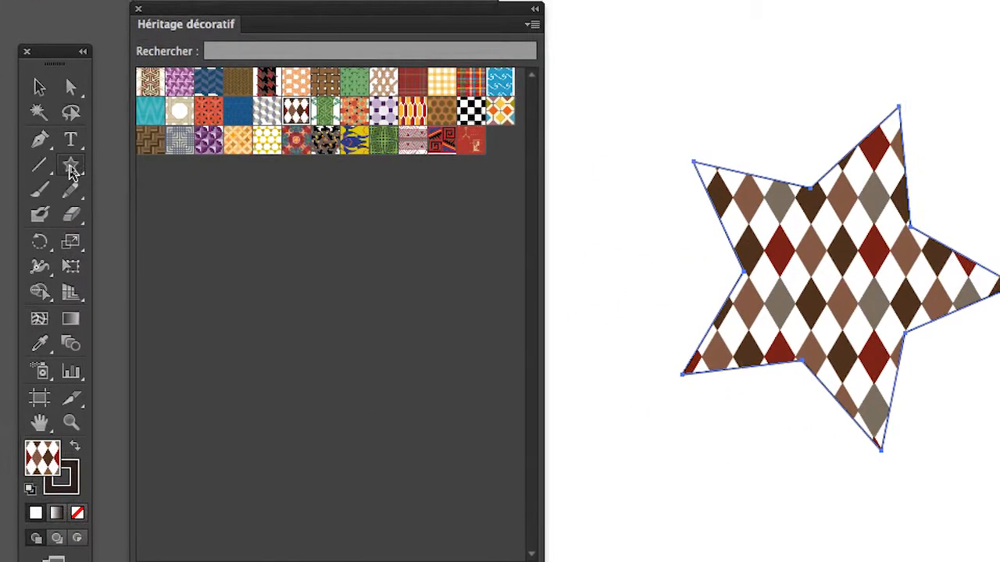
{"action": "left_click_drag", "start_coordinate": [70, 169], "coordinate": [117, 163]}
{"action": "left_click_drag", "start_coordinate": [574, 51], "coordinate": [653, 128]}
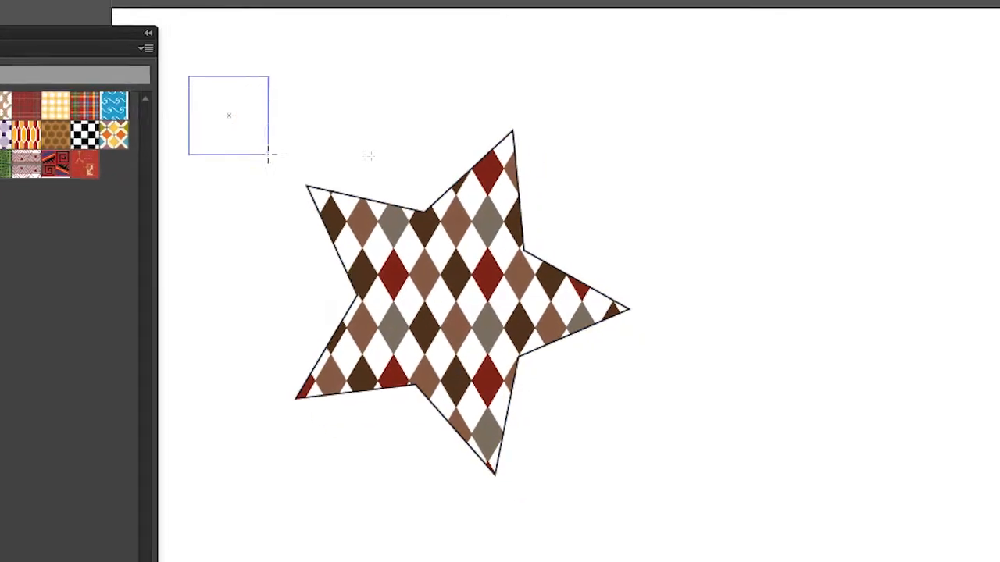
{"action": "left_click_drag", "start_coordinate": [268, 154], "coordinate": [733, 561]}
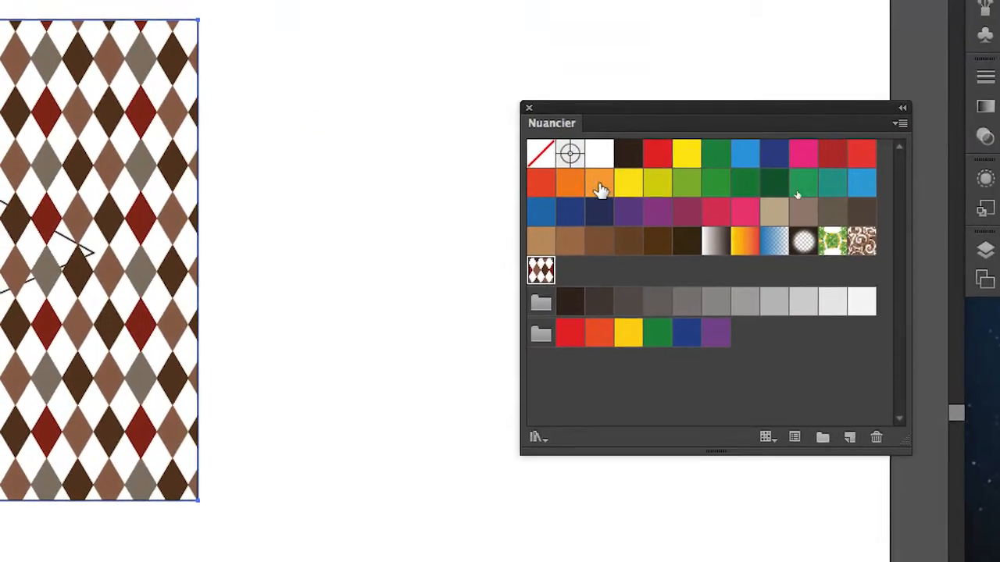
{"action": "left_click", "coordinate": [600, 191]}
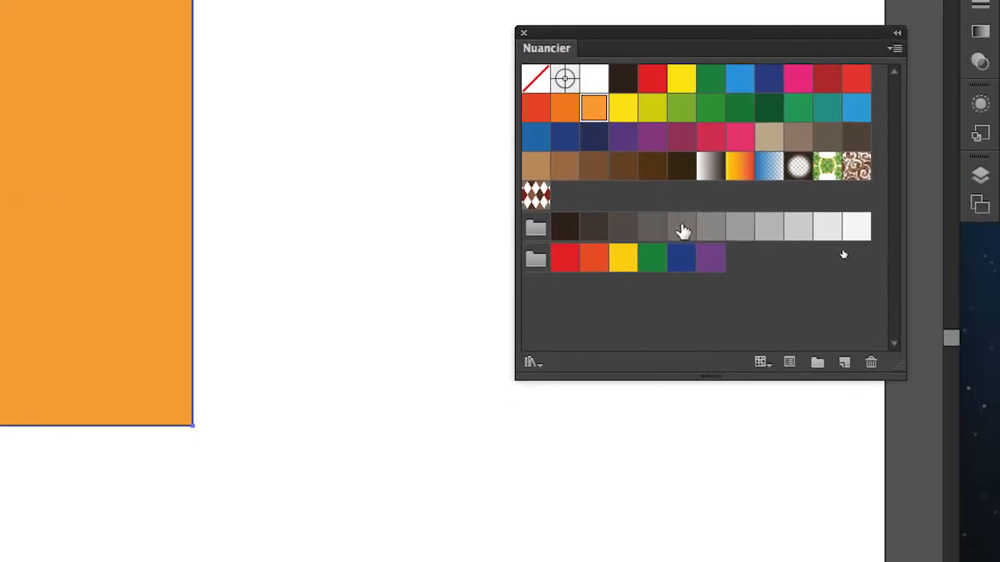
{"action": "left_click", "coordinate": [684, 234]}
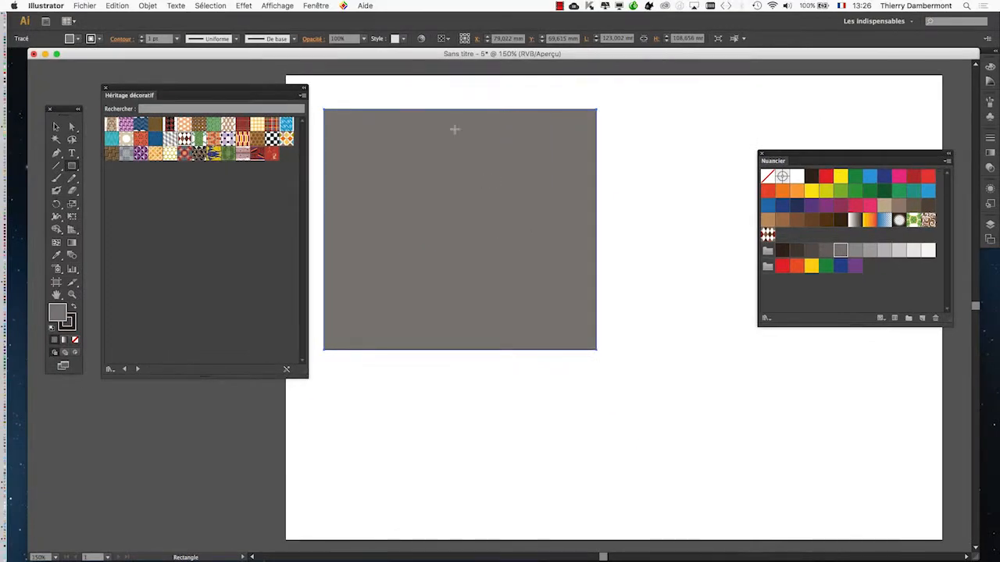
Step: Display the Calques panel, detach it beside the grey rectangle and collapse the remaining Plans de travail panel
{"action": "left_click", "coordinate": [330, 6]}
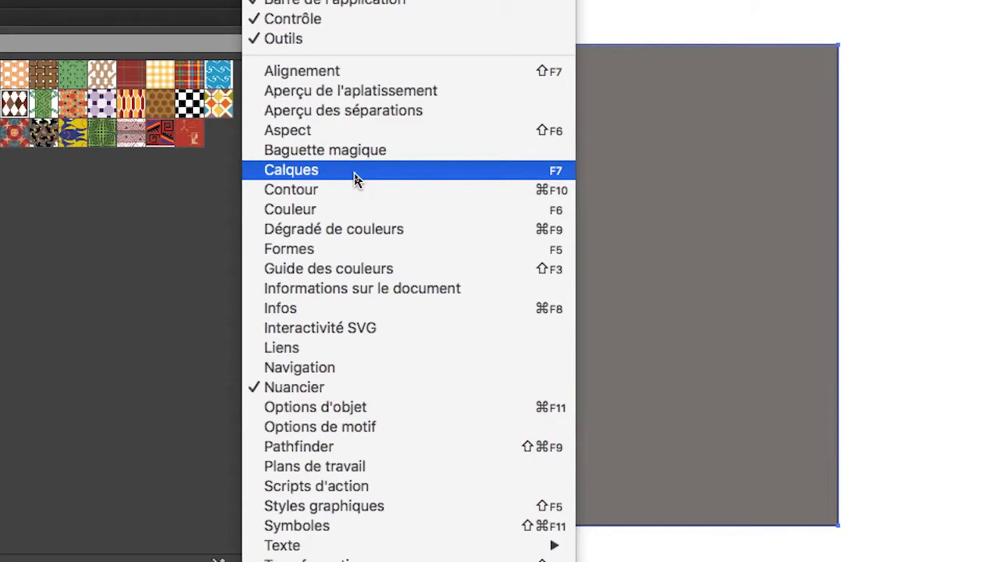
{"action": "left_click", "coordinate": [354, 180]}
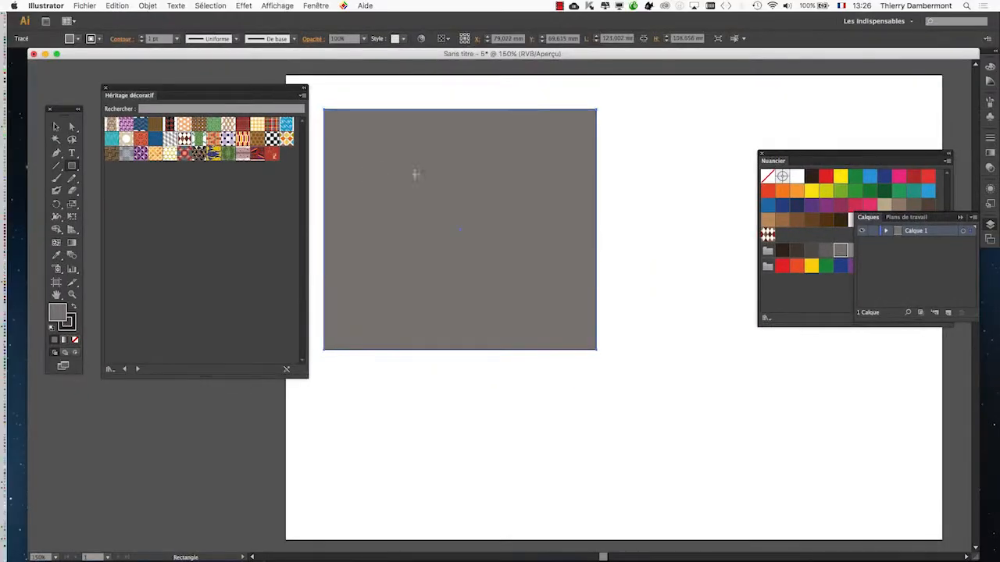
{"action": "left_click_drag", "start_coordinate": [857, 216], "coordinate": [602, 155]}
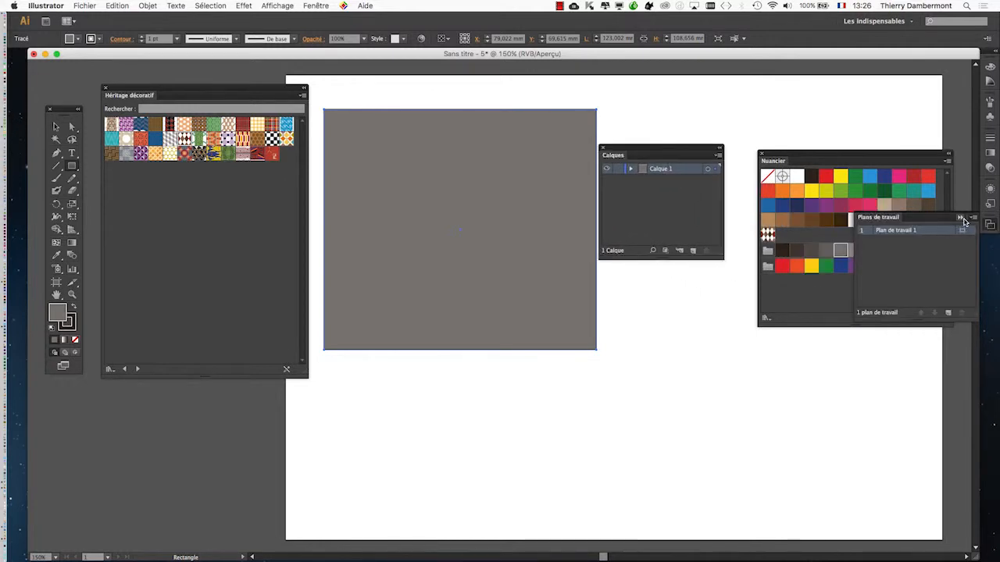
{"action": "left_click", "coordinate": [961, 217]}
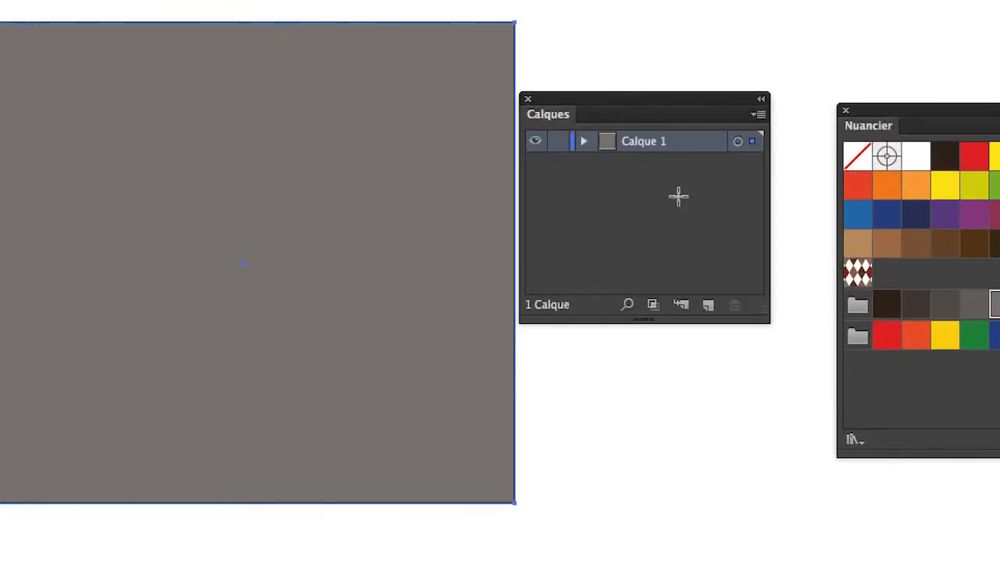
Step: Expand Calque 1 and move the grey rectangle's path below the star's path
{"action": "left_click", "coordinate": [646, 179]}
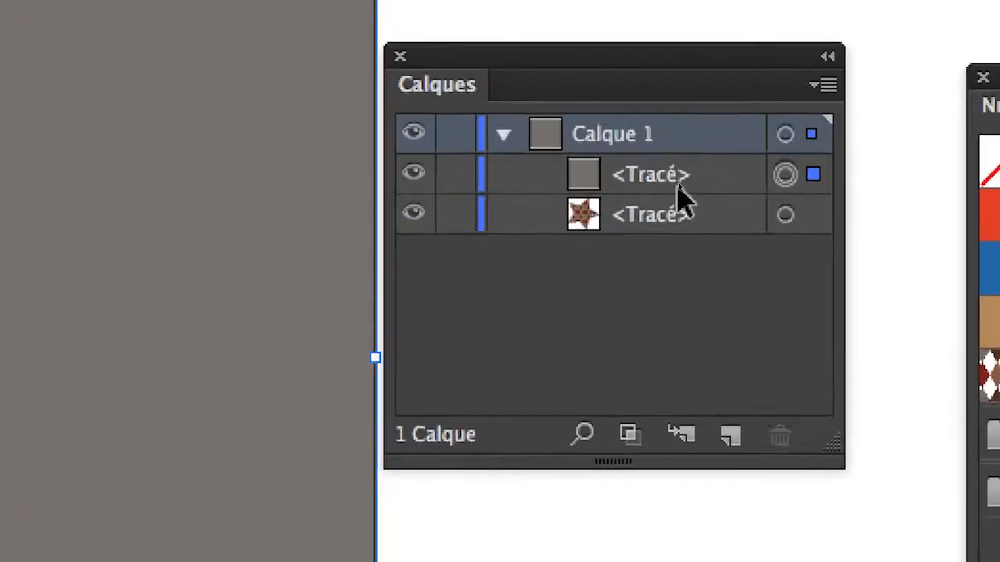
{"action": "left_click", "coordinate": [678, 181]}
{"action": "left_click_drag", "start_coordinate": [686, 191], "coordinate": [681, 248]}
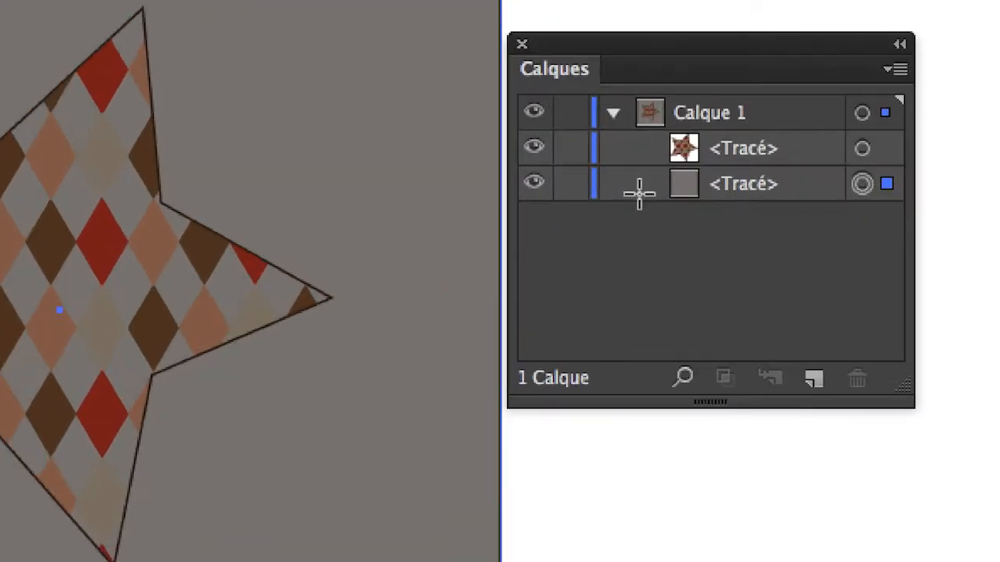
Step: Lock the grey rectangle's path in Calque 1 and select the star
{"action": "left_click", "coordinate": [571, 187]}
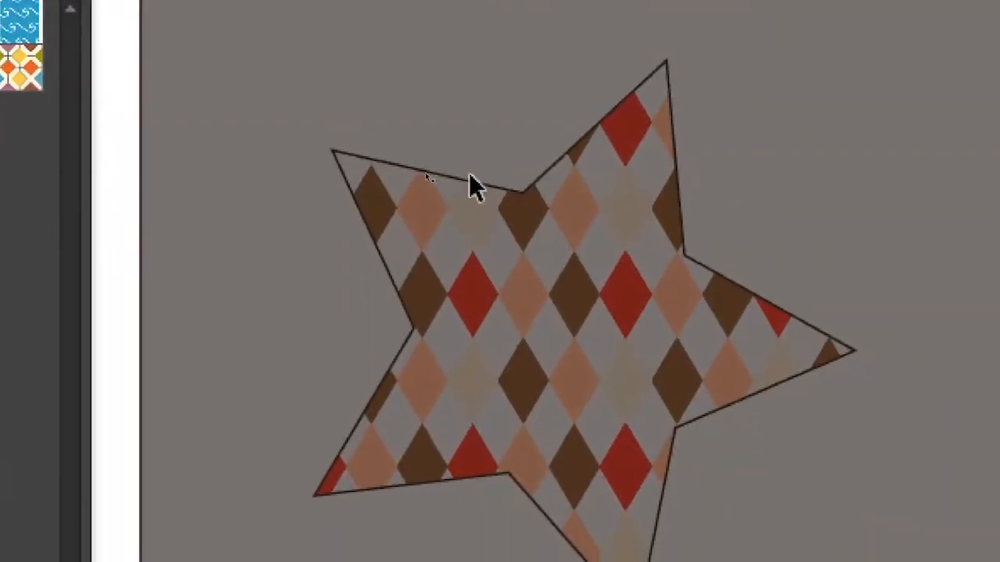
{"action": "left_click", "coordinate": [478, 191]}
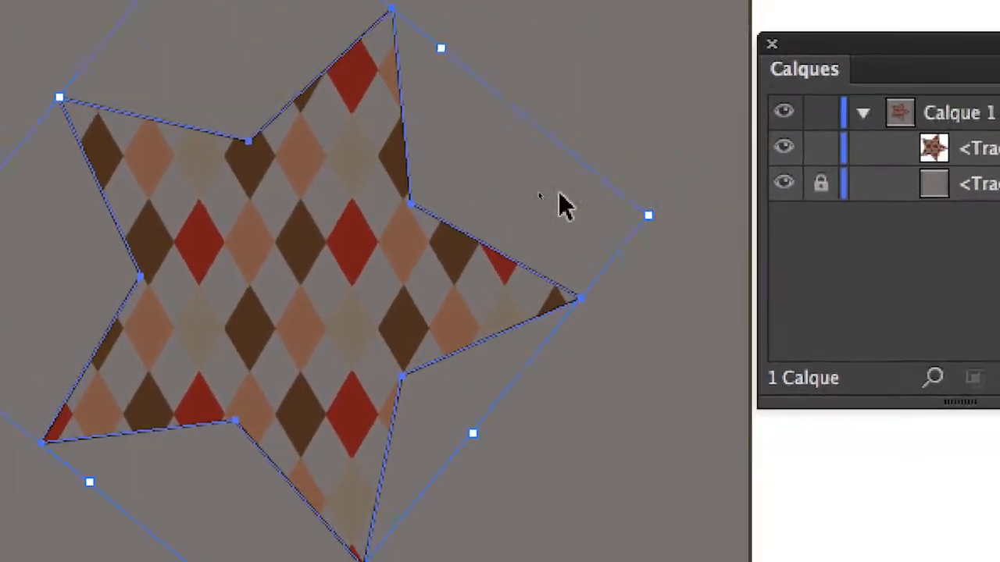
{"action": "left_click", "coordinate": [910, 98]}
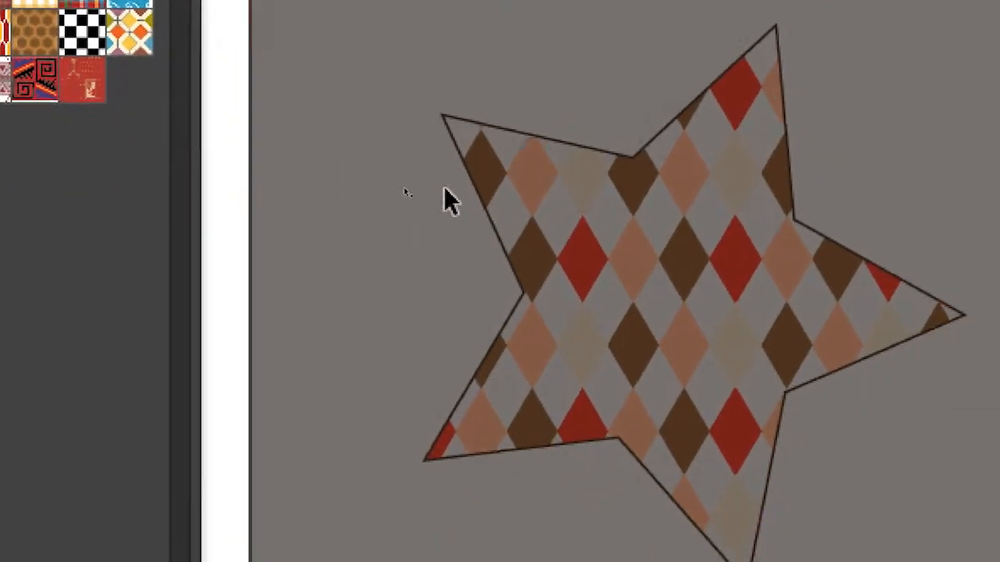
{"action": "left_click", "coordinate": [138, 373]}
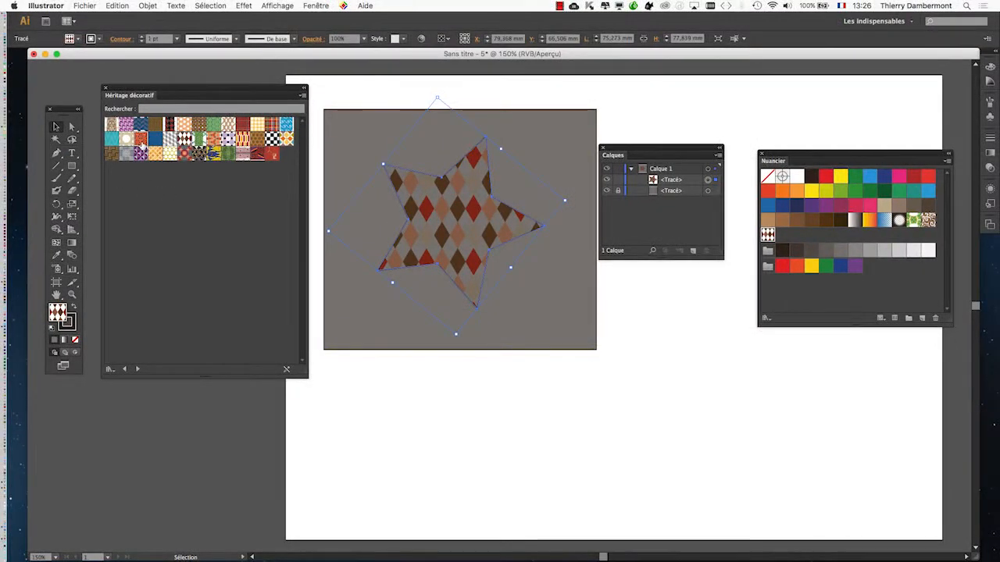
Step: Try the orange-red, plain blue, grey cube, checkerboard and multicoloured tile patterns from Héritage décoratif as the star's fill
{"action": "left_click", "coordinate": [140, 140]}
{"action": "left_click", "coordinate": [156, 139]}
{"action": "left_click", "coordinate": [169, 139]}
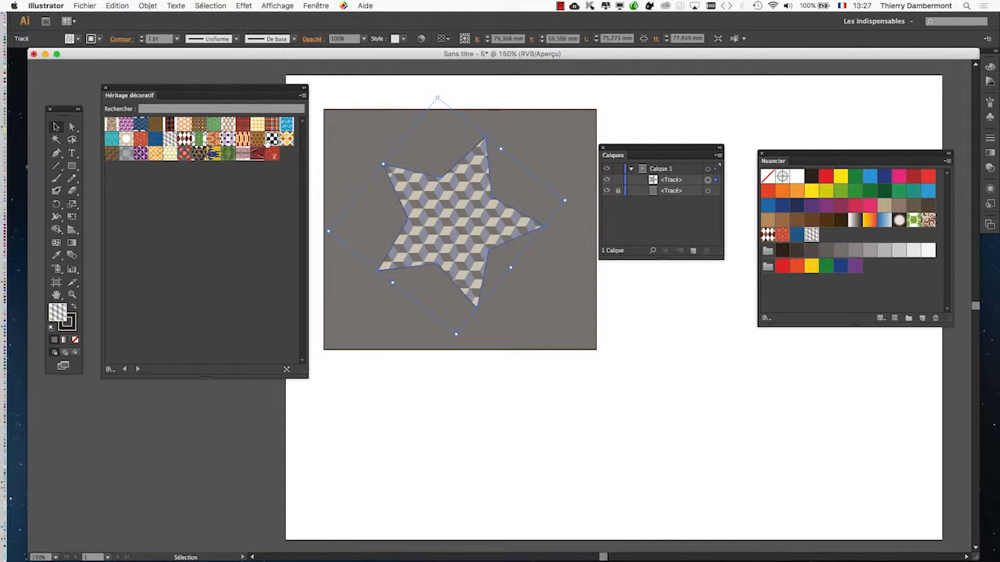
{"action": "left_click", "coordinate": [273, 140]}
{"action": "left_click", "coordinate": [286, 140]}
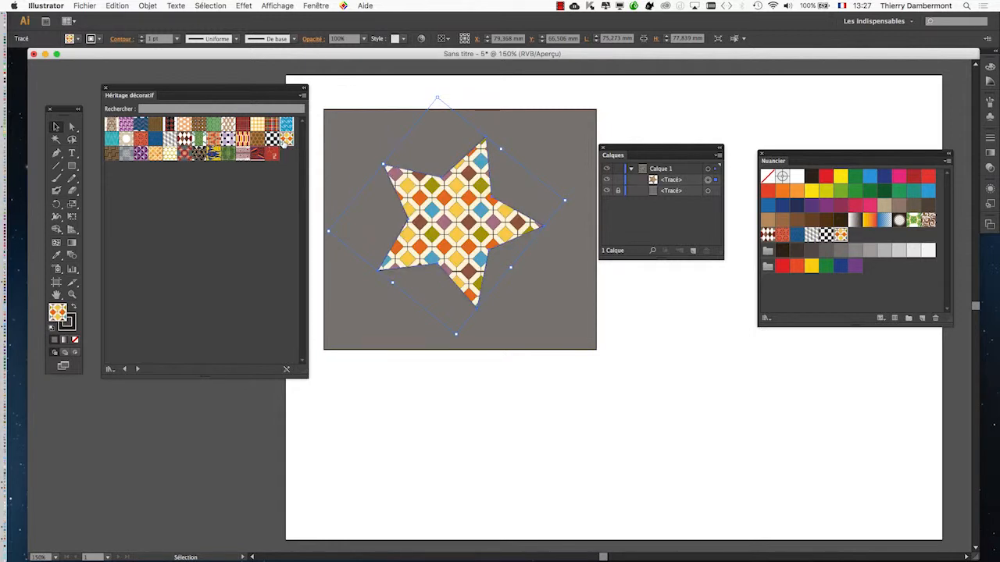
Step: Try the tartan, blue wave, green interlaced, orange ring and red-orange woven patterns as the star's fill
{"action": "left_click", "coordinate": [271, 125]}
{"action": "left_click", "coordinate": [286, 125]}
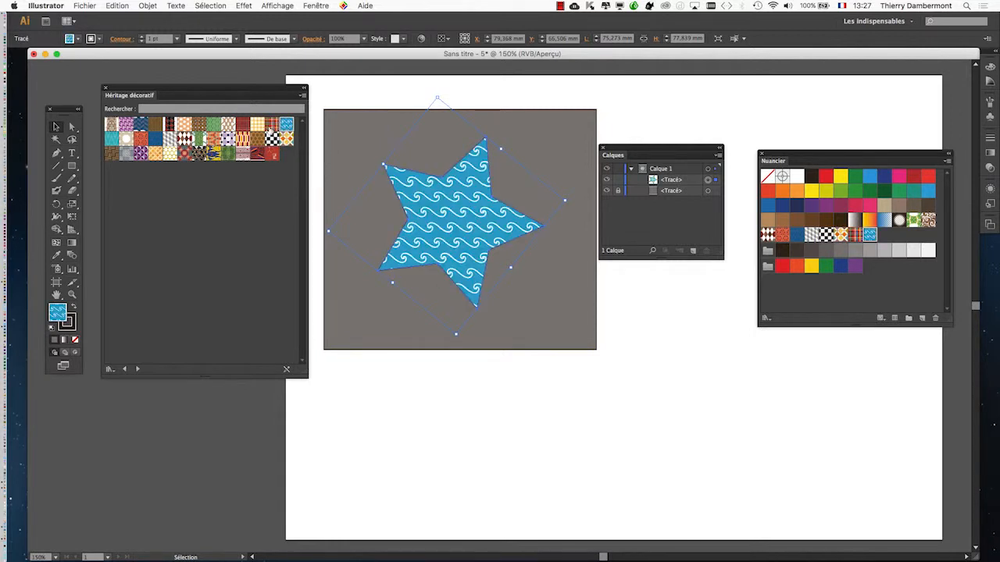
{"action": "left_click", "coordinate": [211, 126]}
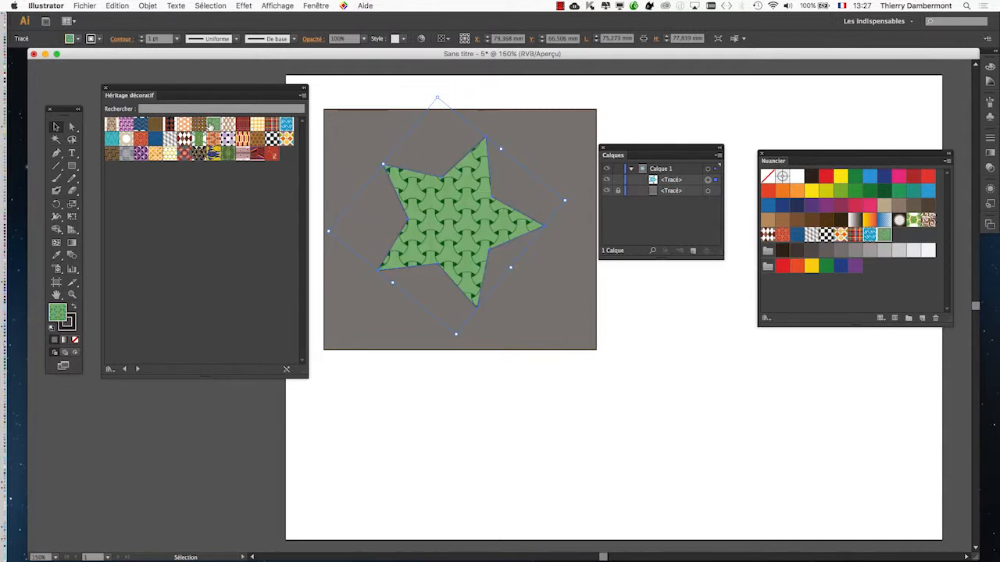
{"action": "left_click", "coordinate": [186, 125]}
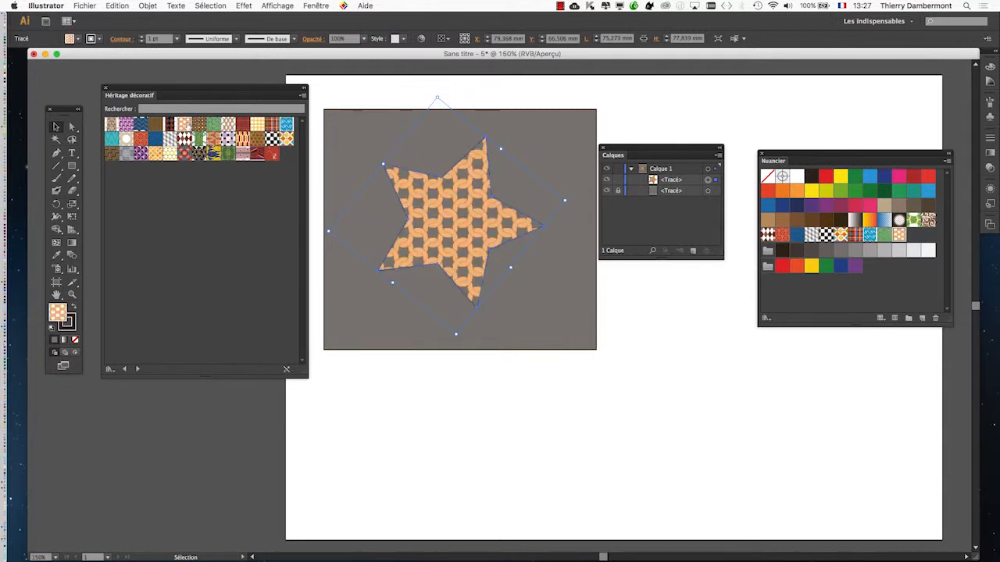
{"action": "left_click", "coordinate": [140, 139]}
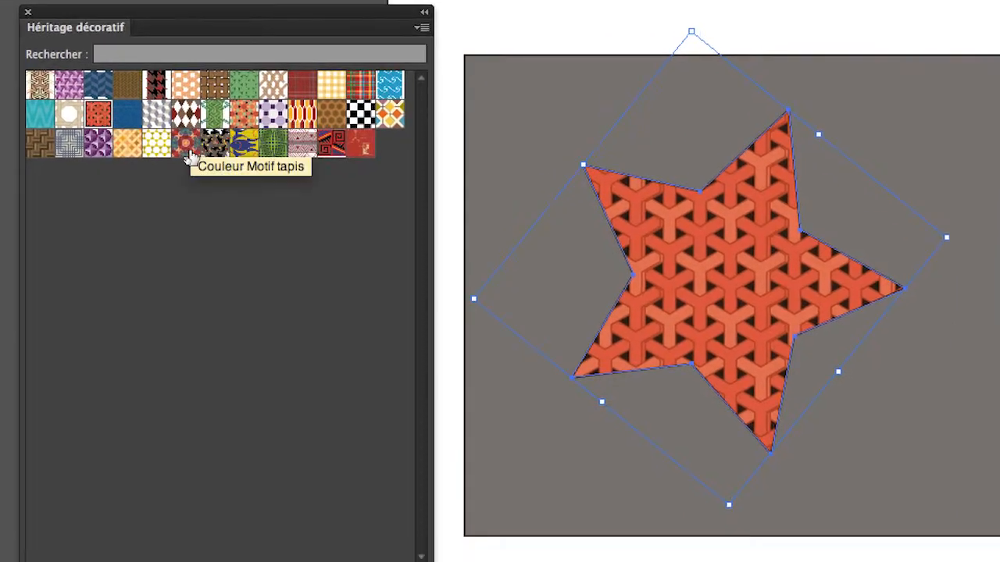
Step: Try the Motif tapis, purple and fish patterns on the star, and settle on the red pattern with black spirals
{"action": "left_click", "coordinate": [184, 155]}
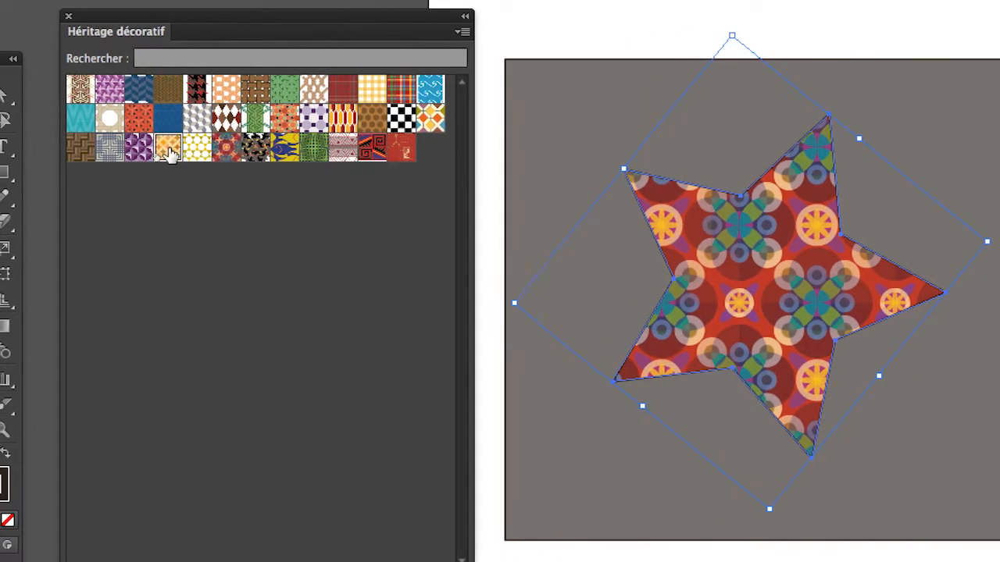
{"action": "left_click", "coordinate": [127, 149]}
{"action": "left_click", "coordinate": [159, 149]}
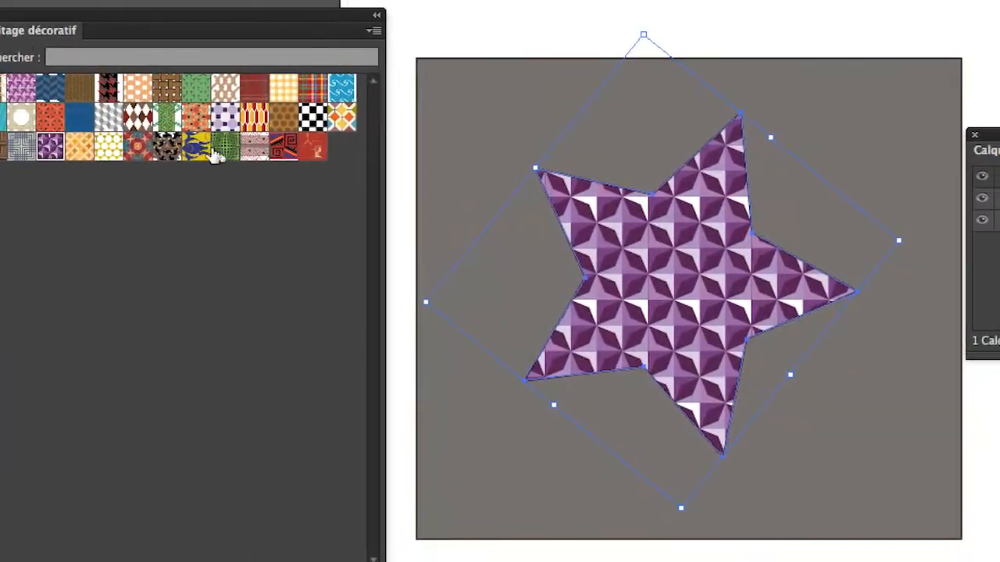
{"action": "left_click", "coordinate": [324, 168]}
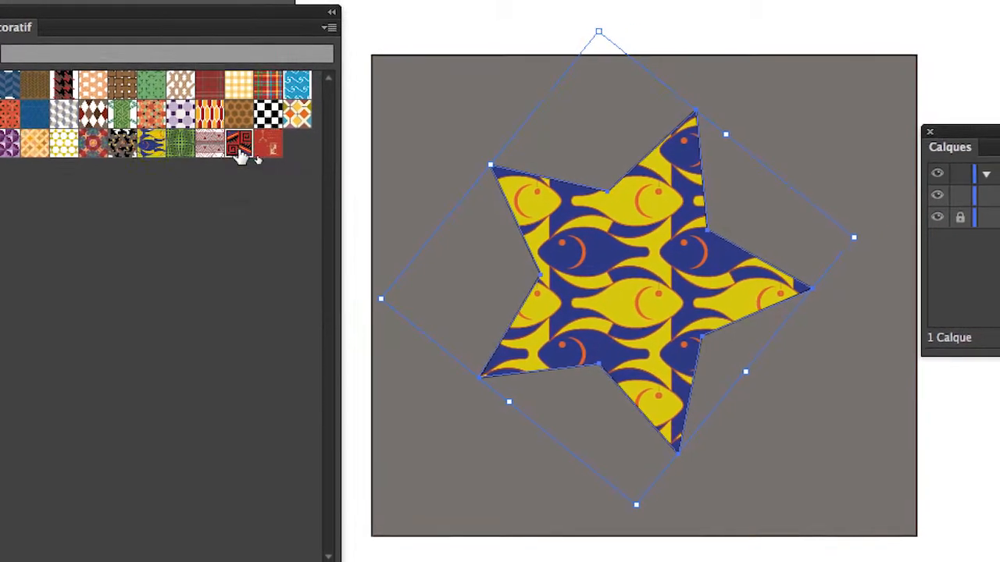
{"action": "left_click", "coordinate": [239, 153]}
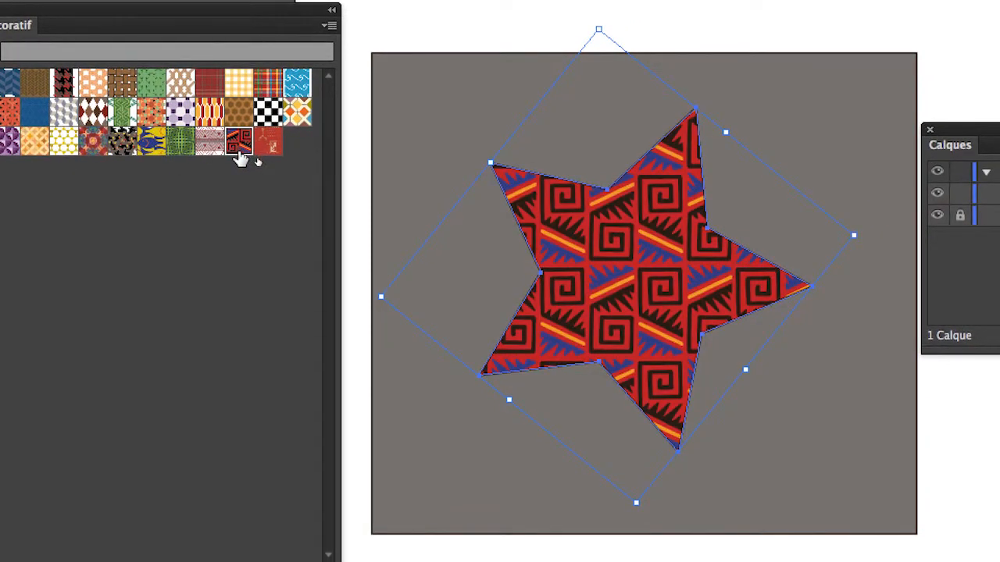
{"action": "left_click", "coordinate": [159, 147]}
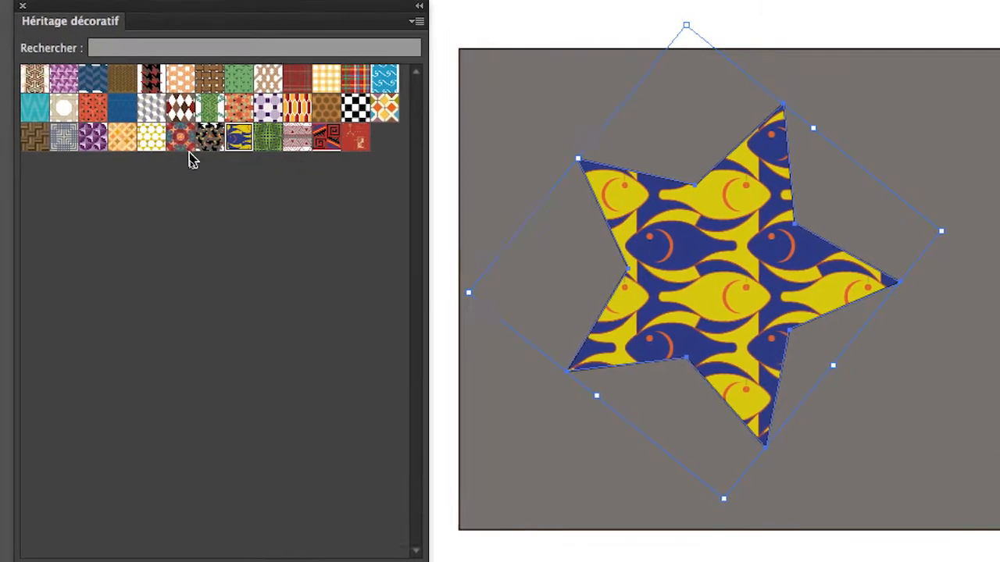
{"action": "left_click", "coordinate": [238, 152]}
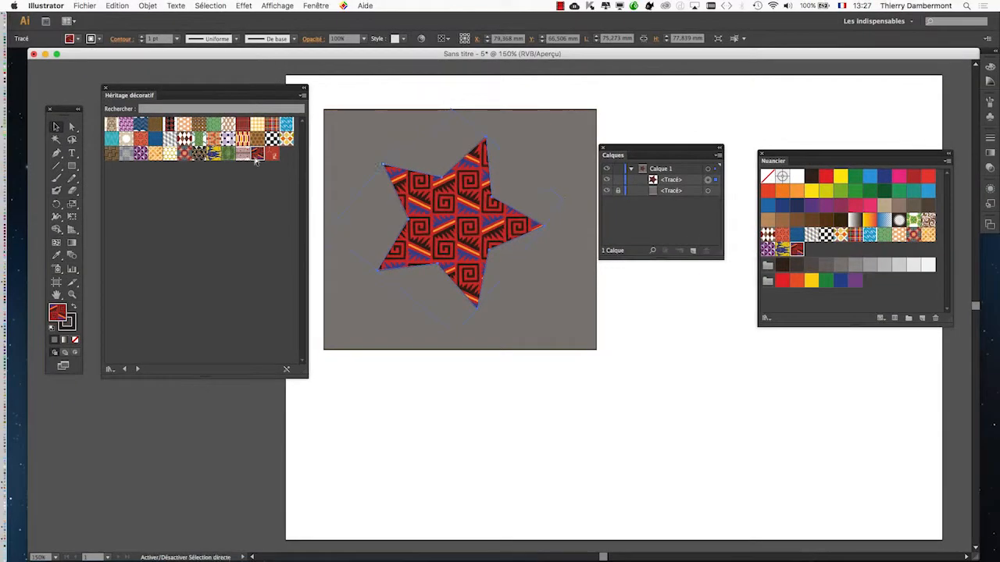
Step: Move the Calques panel over the Nuancier, shift the Héritage décoratif library aside and place the toolbox between it and the grey rectangle
{"action": "left_click_drag", "start_coordinate": [623, 151], "coordinate": [742, 115]}
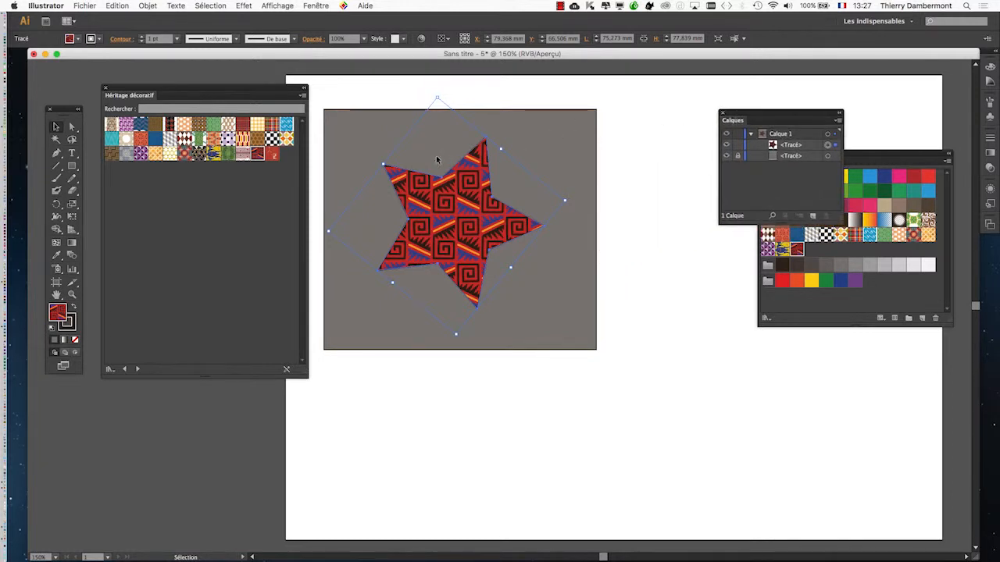
{"action": "left_click_drag", "start_coordinate": [256, 94], "coordinate": [249, 79]}
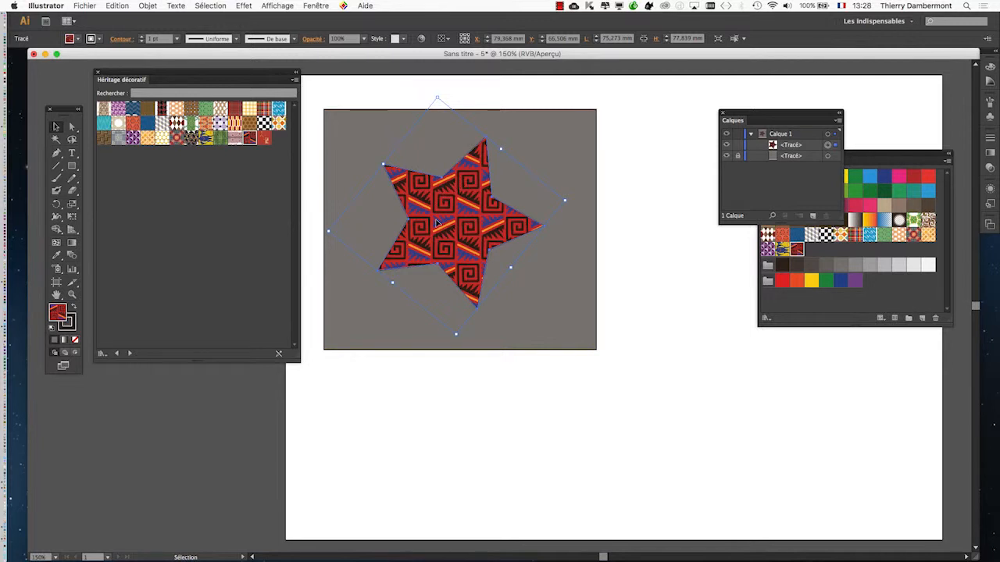
{"action": "left_click_drag", "start_coordinate": [56, 111], "coordinate": [322, 92]}
{"action": "left_click_drag", "start_coordinate": [213, 81], "coordinate": [130, 87]}
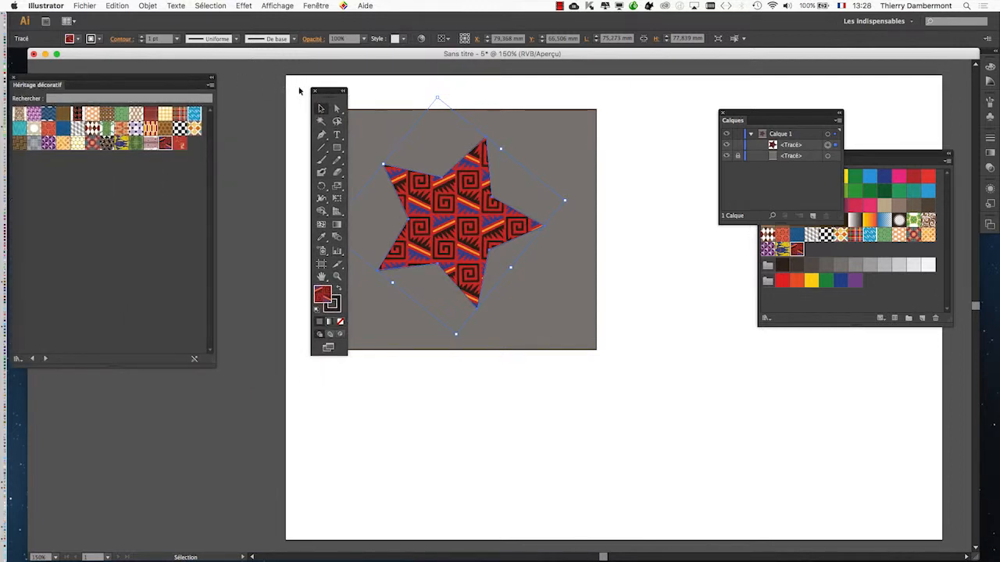
{"action": "left_click_drag", "start_coordinate": [321, 92], "coordinate": [241, 97]}
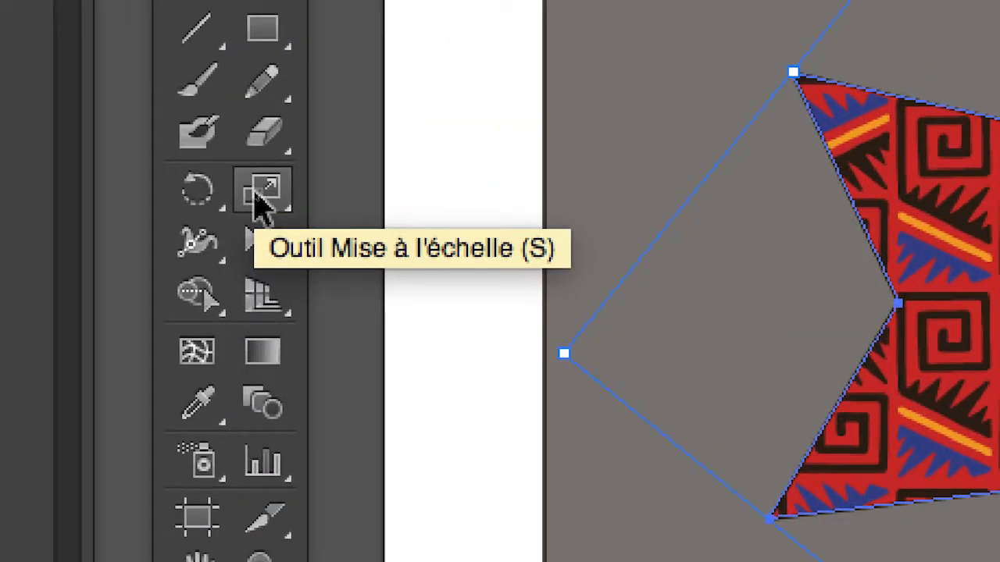
Step: Open the Mise à l'échelle options for the star, enable Transformation de motifs and disable Transformation d'objets
{"action": "left_click", "coordinate": [213, 204]}
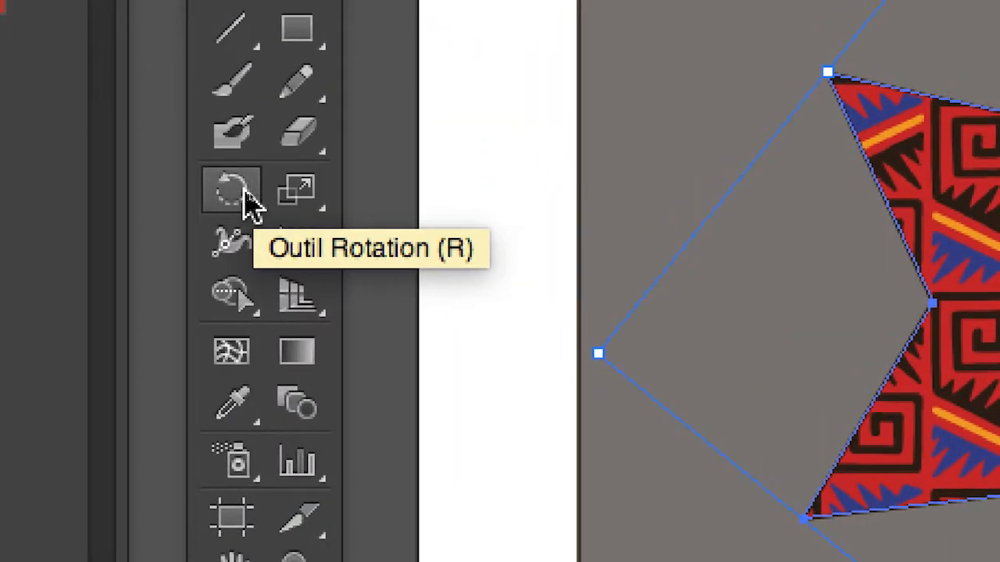
{"action": "left_click", "coordinate": [299, 194]}
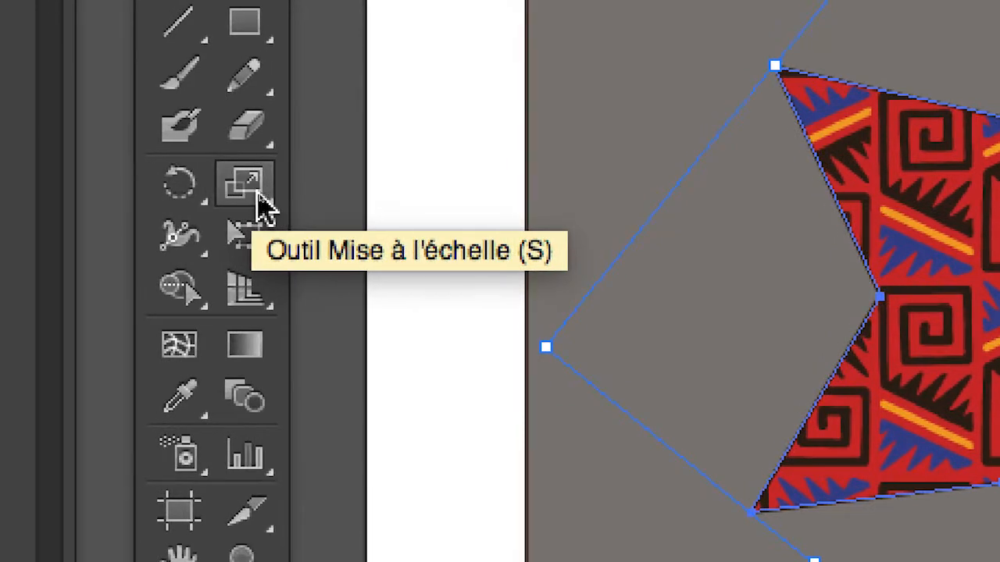
{"action": "double_click", "coordinate": [258, 196]}
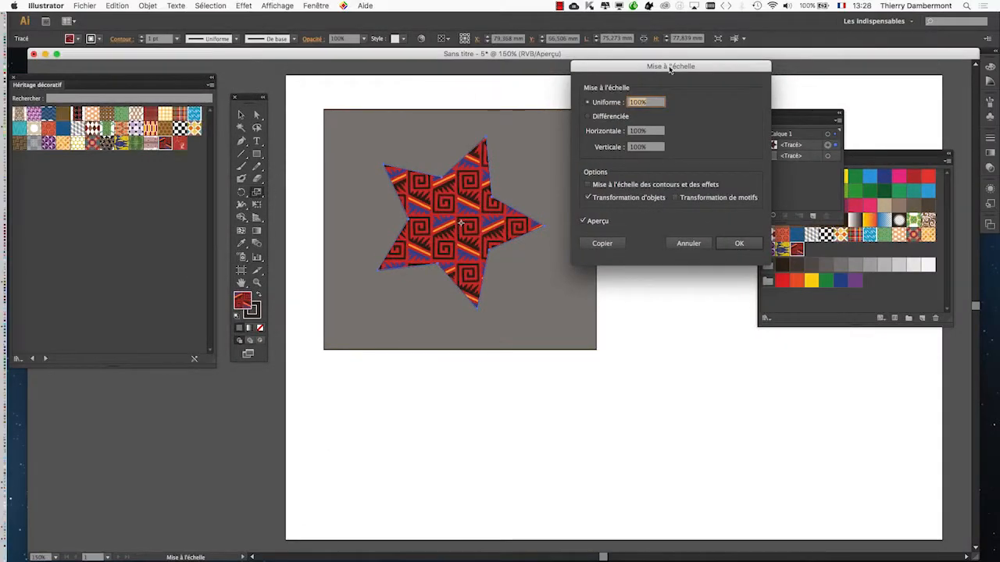
{"action": "left_click_drag", "start_coordinate": [670, 69], "coordinate": [649, 72]}
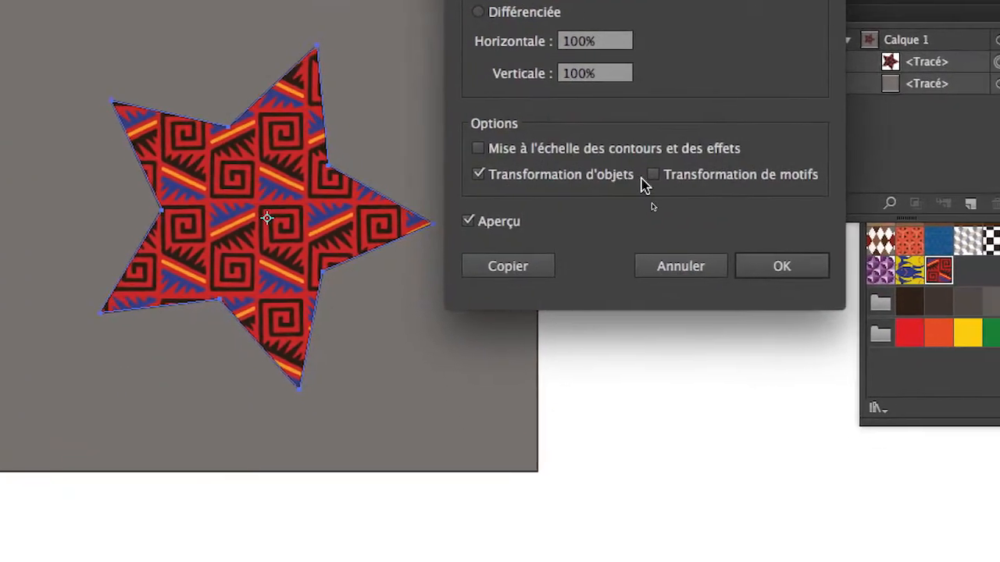
{"action": "left_click", "coordinate": [647, 177]}
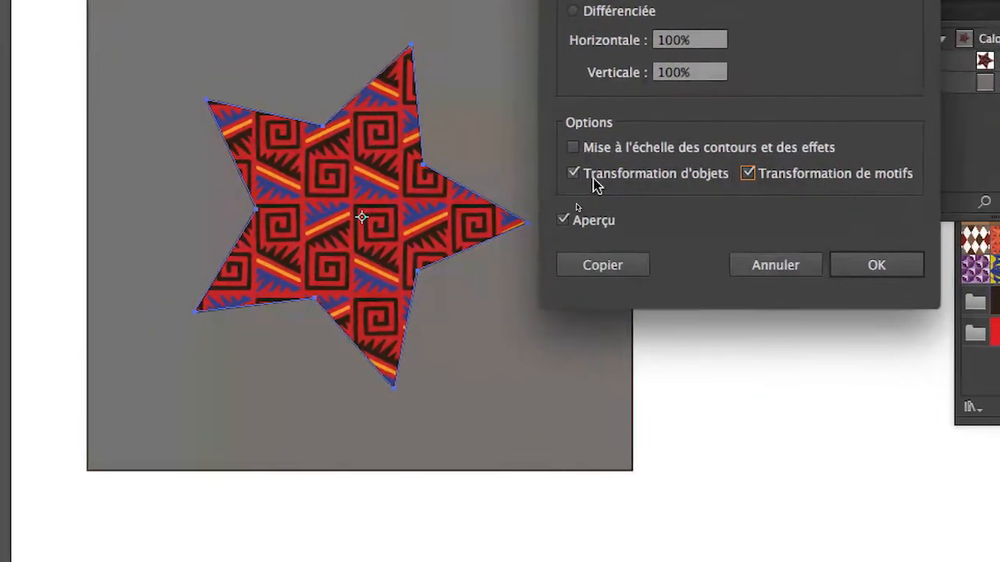
{"action": "left_click", "coordinate": [479, 172]}
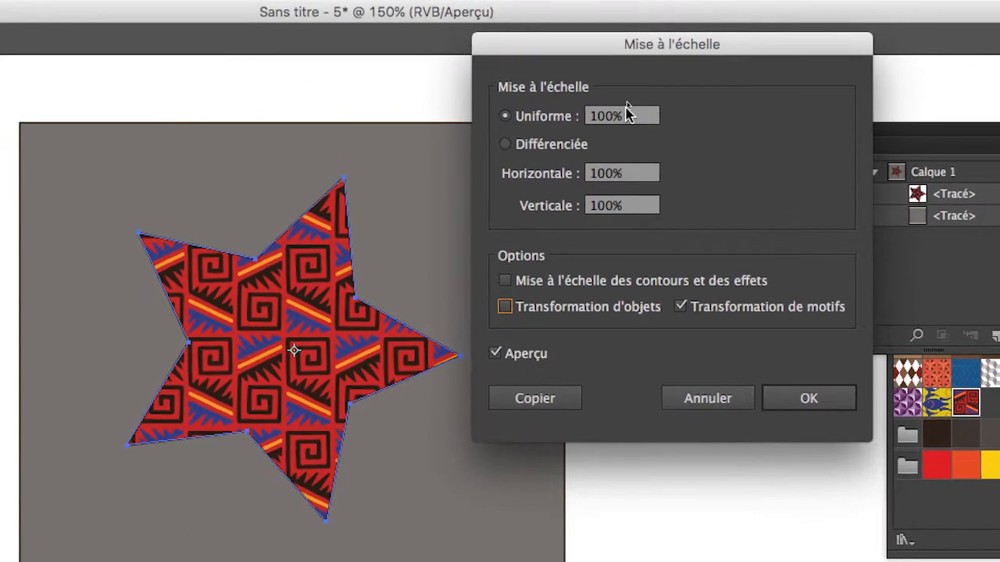
Step: Preview the star's pattern at a uniform scale of 50% and 200%
{"action": "double_click", "coordinate": [539, 0]}
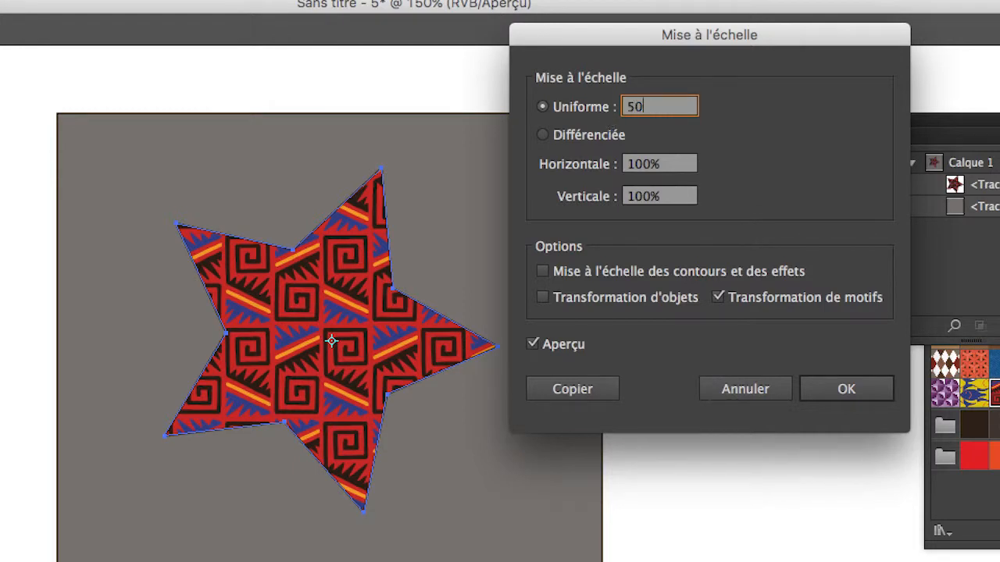
{"action": "key", "text": "Tab"}
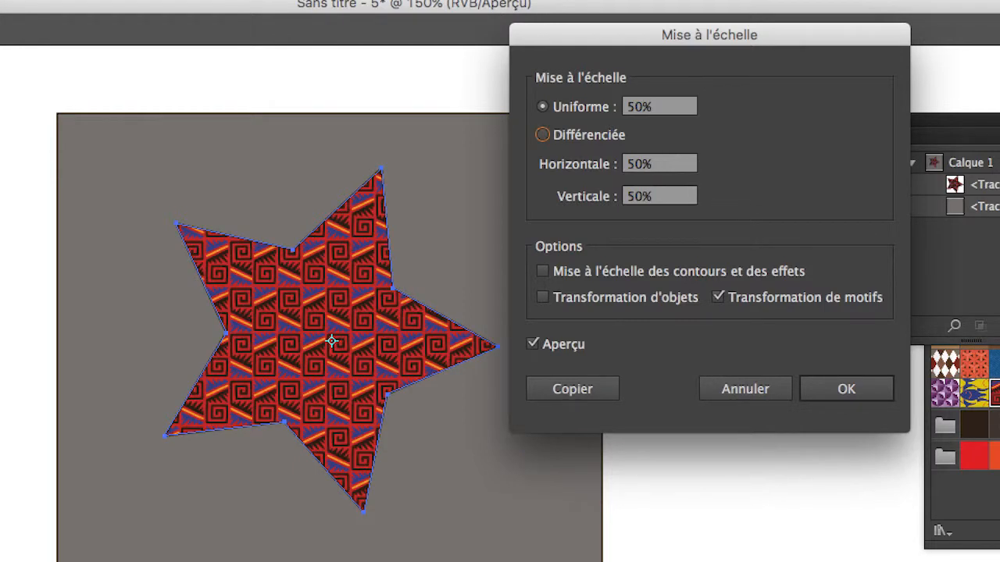
{"action": "double_click", "coordinate": [625, 107]}
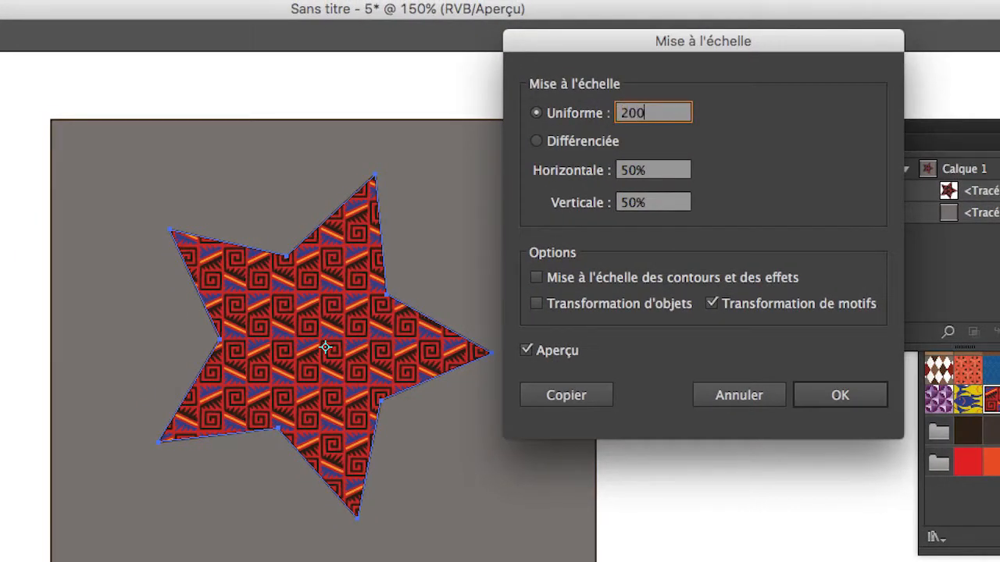
{"action": "key", "text": "Tab"}
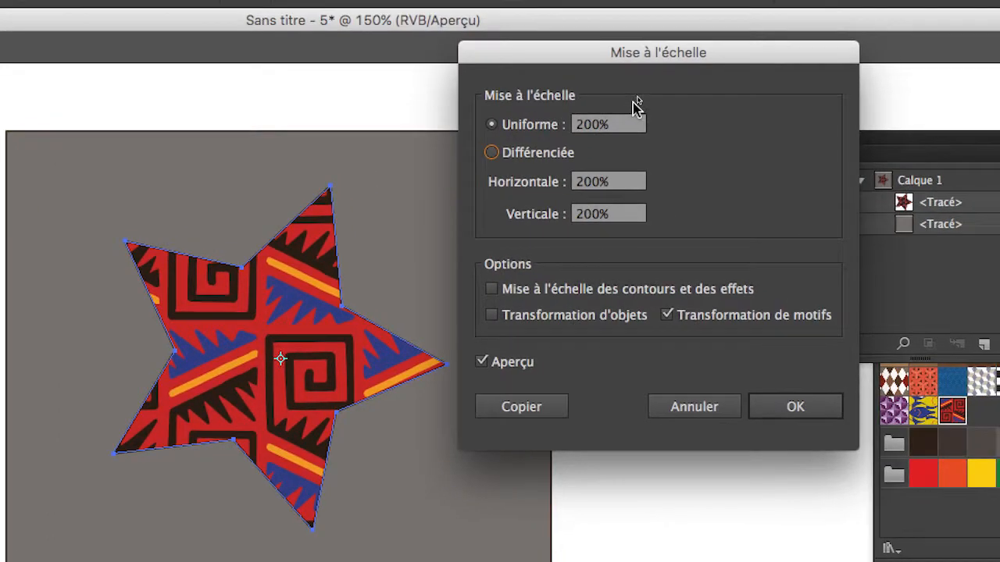
Step: Scale the star's pattern uniformly to 150% and apply the scaling
{"action": "double_click", "coordinate": [625, 113]}
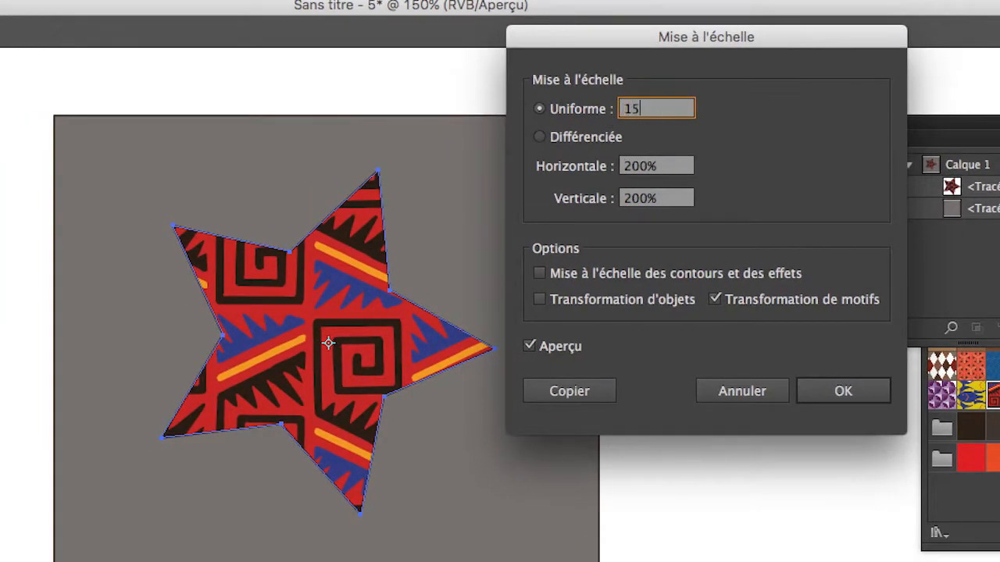
{"action": "key", "text": "Tab"}
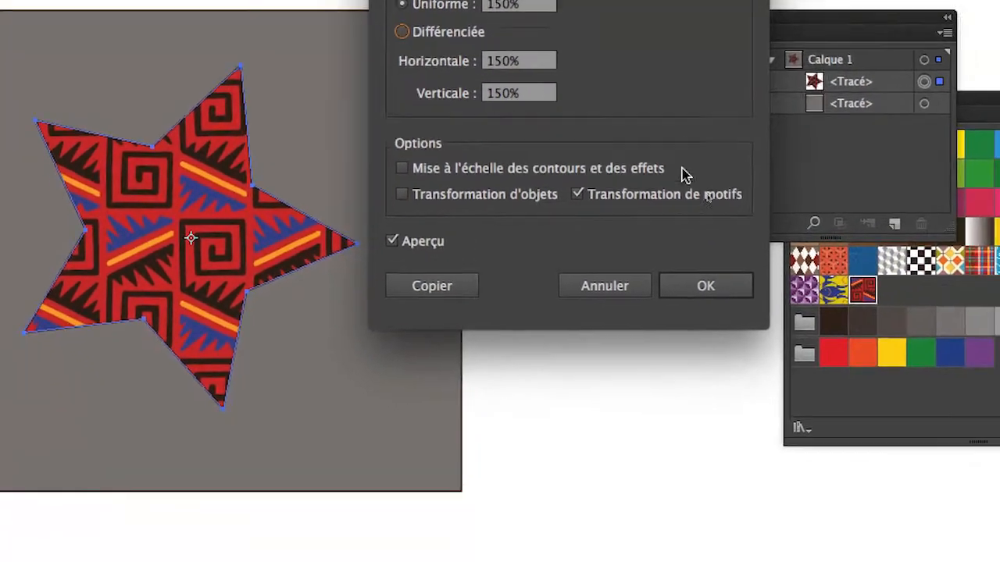
{"action": "left_click", "coordinate": [705, 284]}
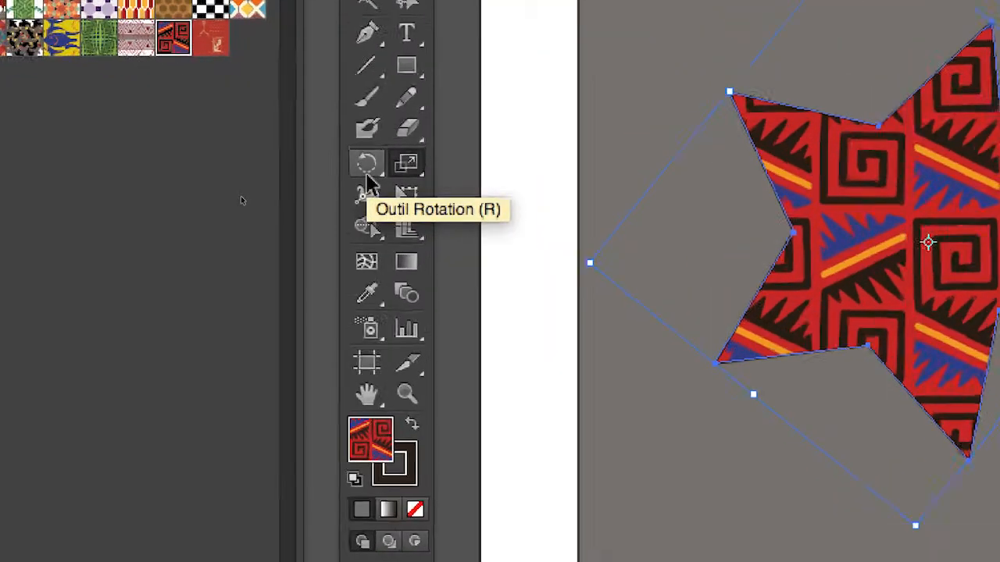
Step: Rotate only the star's pattern to an angle of 276° with the Rotation tool's options and apply the rotation
{"action": "left_click", "coordinate": [368, 168]}
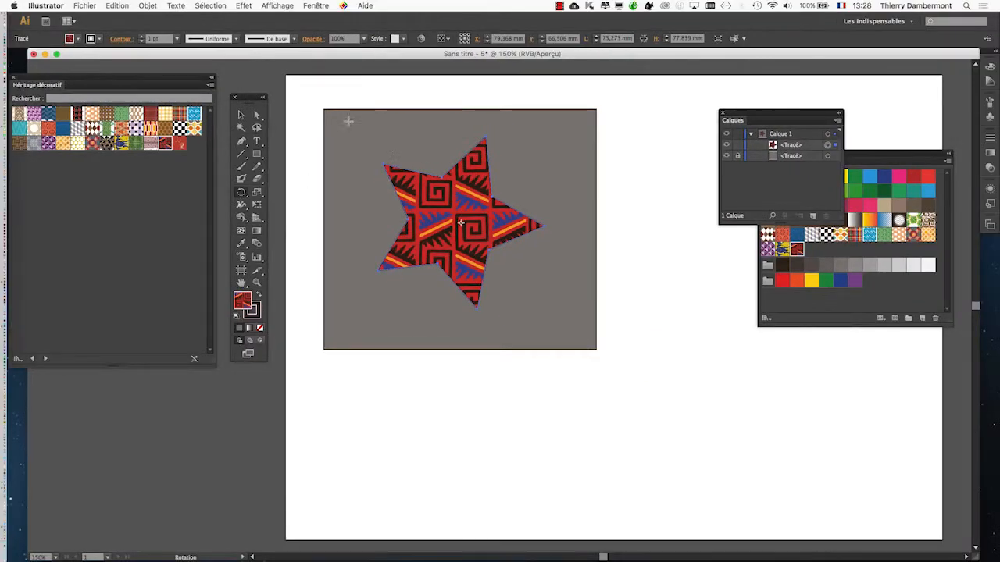
{"action": "double_click", "coordinate": [242, 193]}
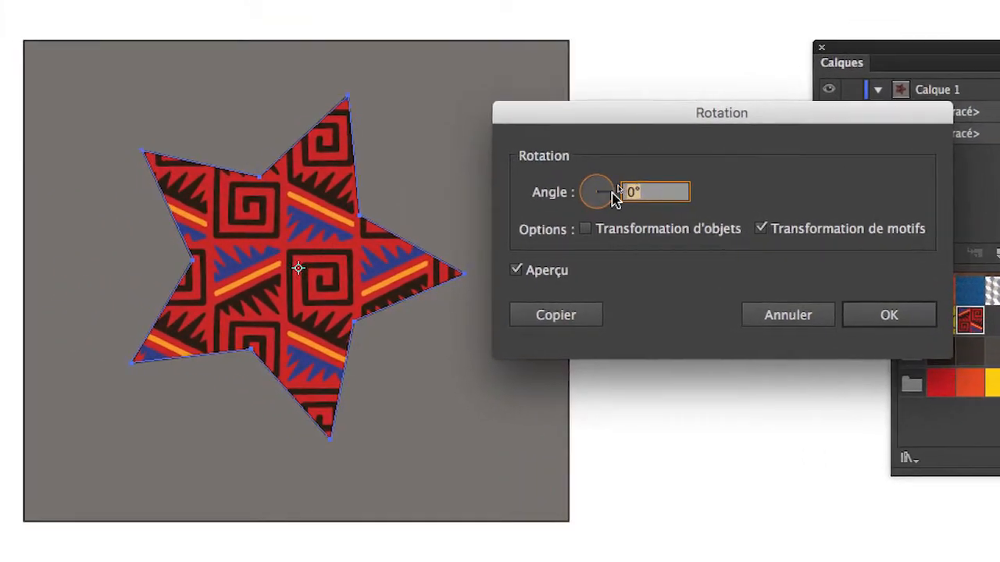
{"action": "mouse_move", "coordinate": [614, 199]}
{"action": "left_mouse_down"}
{"action": "mouse_move", "coordinate": [602, 196]}
{"action": "mouse_move", "coordinate": [621, 207]}
{"action": "left_mouse_up"}
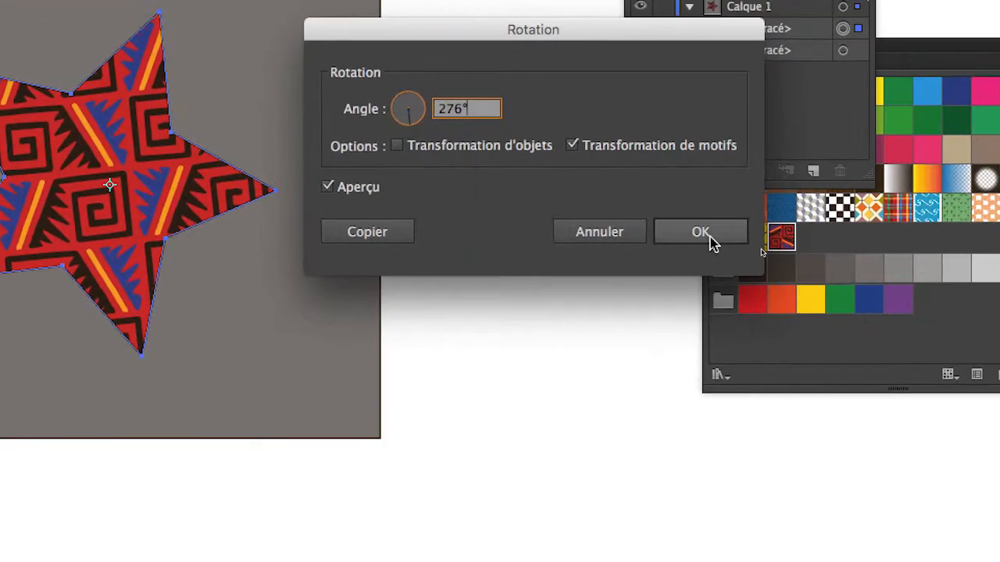
{"action": "left_click", "coordinate": [899, 310]}
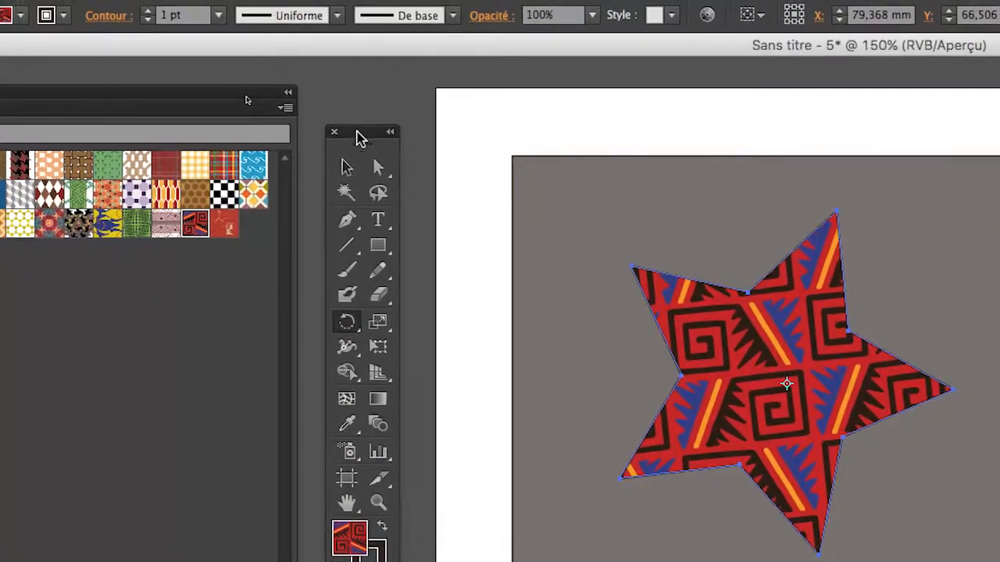
Step: Place the toolbox beside the star and open the Déplacement options, moving the dialog aside to uncover the star
{"action": "left_click_drag", "start_coordinate": [360, 137], "coordinate": [999, 187]}
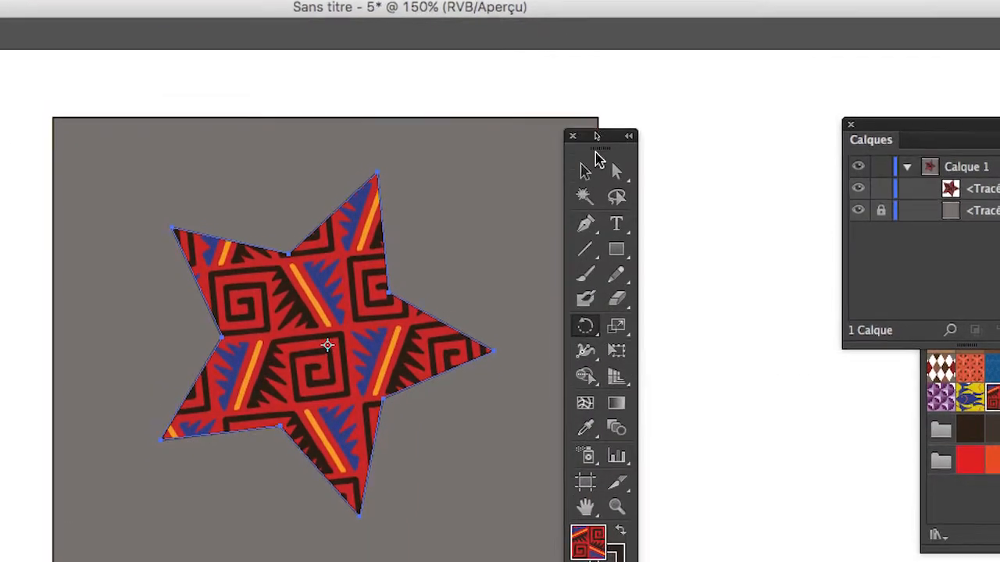
{"action": "left_click_drag", "start_coordinate": [597, 159], "coordinate": [599, 186]}
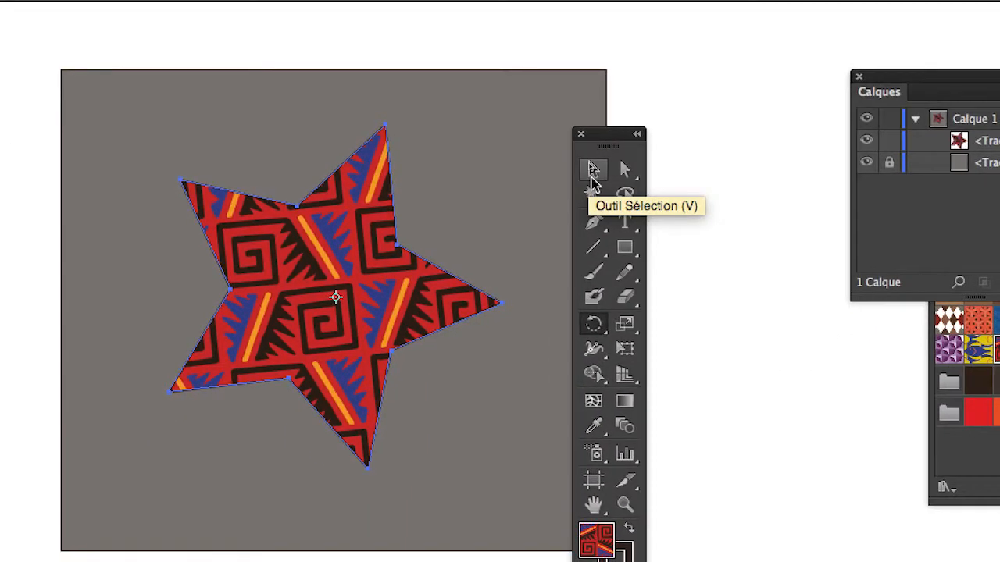
{"action": "left_click", "coordinate": [593, 184]}
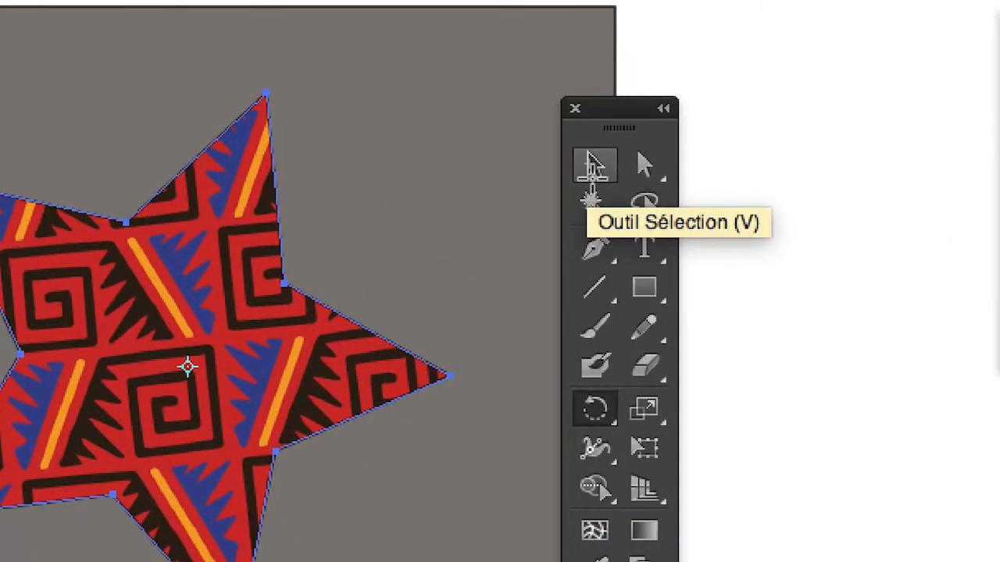
{"action": "double_click", "coordinate": [593, 165]}
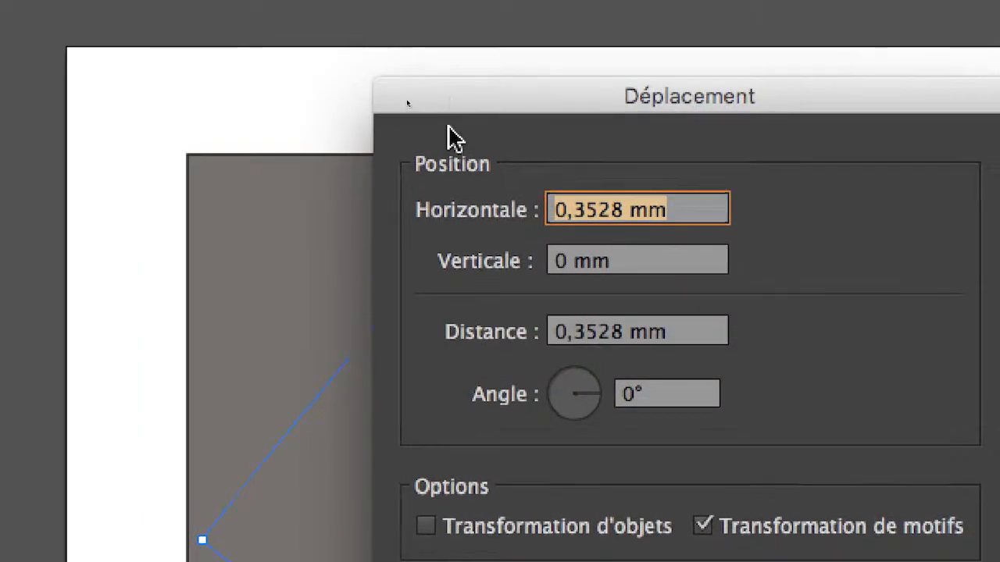
{"action": "left_click_drag", "start_coordinate": [313, 52], "coordinate": [923, 0]}
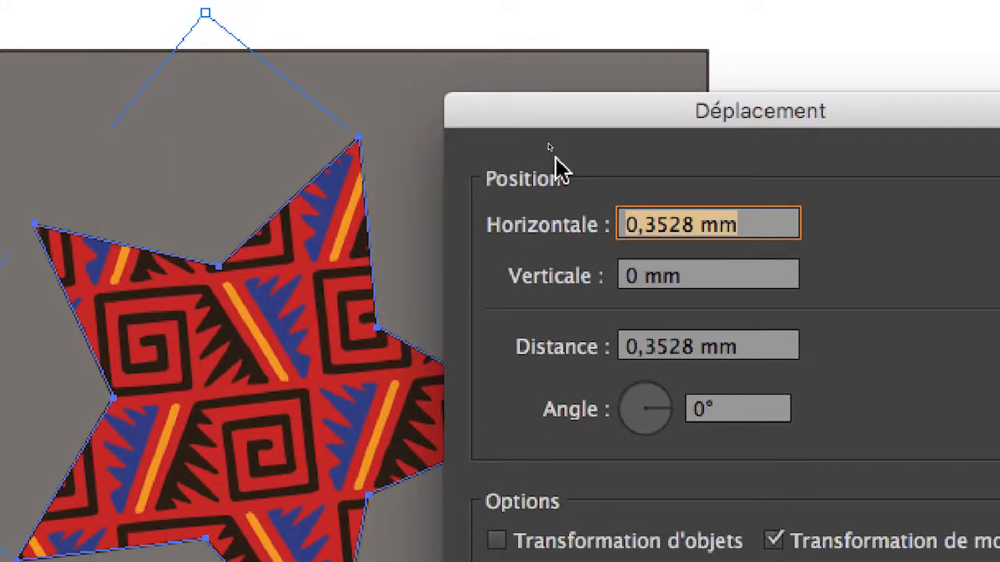
Step: Preview the star's pattern shifted horizontally by 5 mm, 10 mm and -5 mm
{"action": "key", "text": "Tab"}
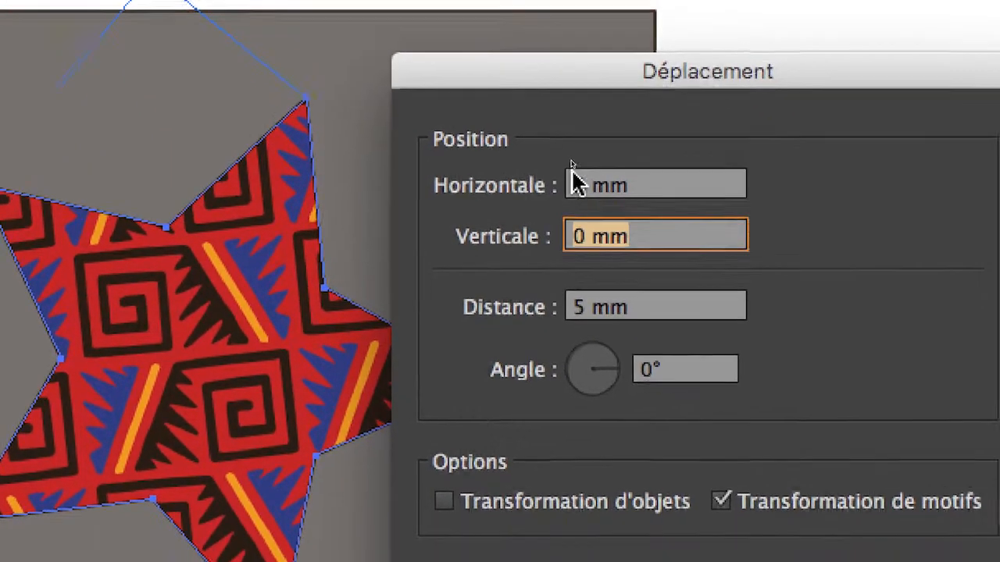
{"action": "double_click", "coordinate": [627, 225]}
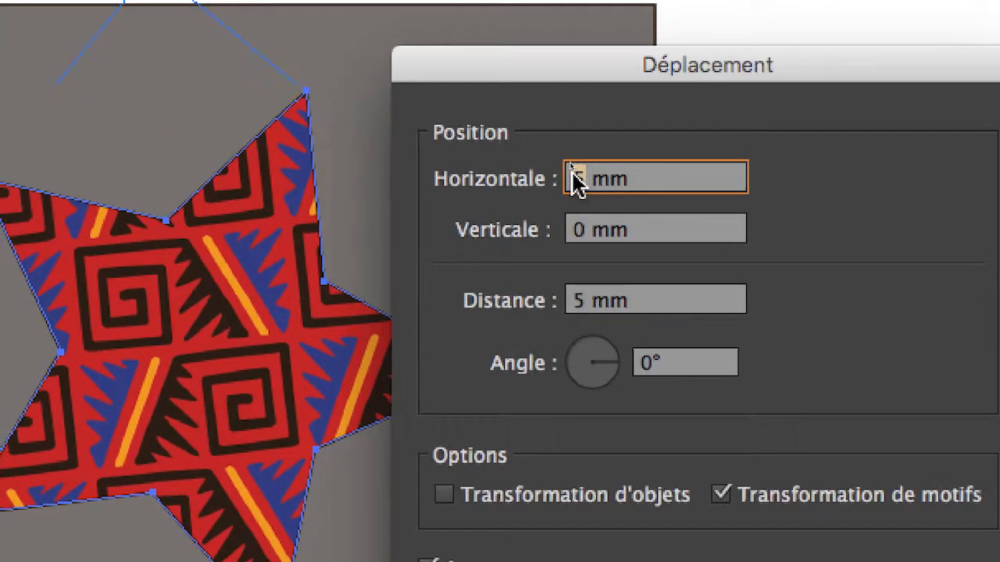
{"action": "key", "text": "Tab"}
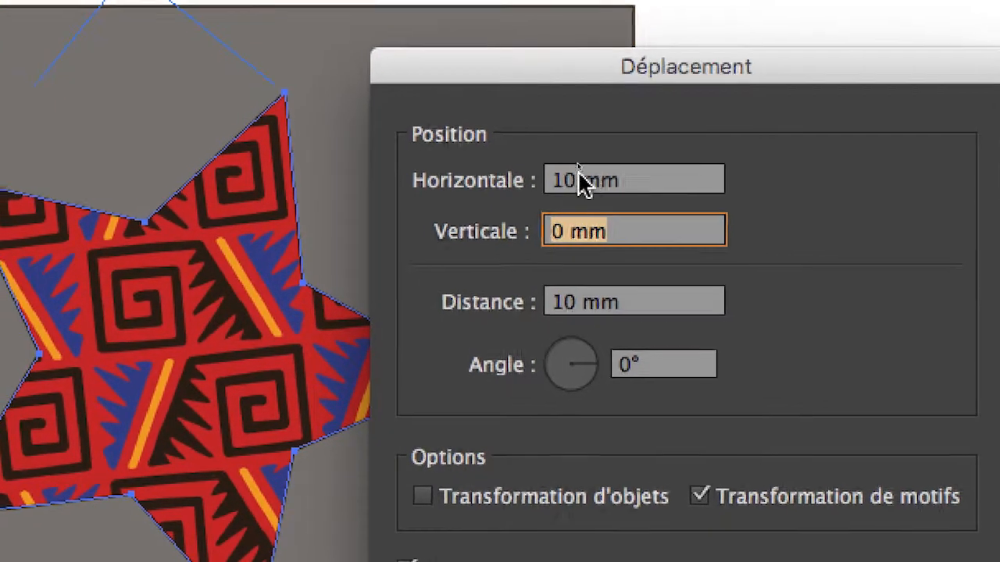
{"action": "double_click", "coordinate": [579, 179]}
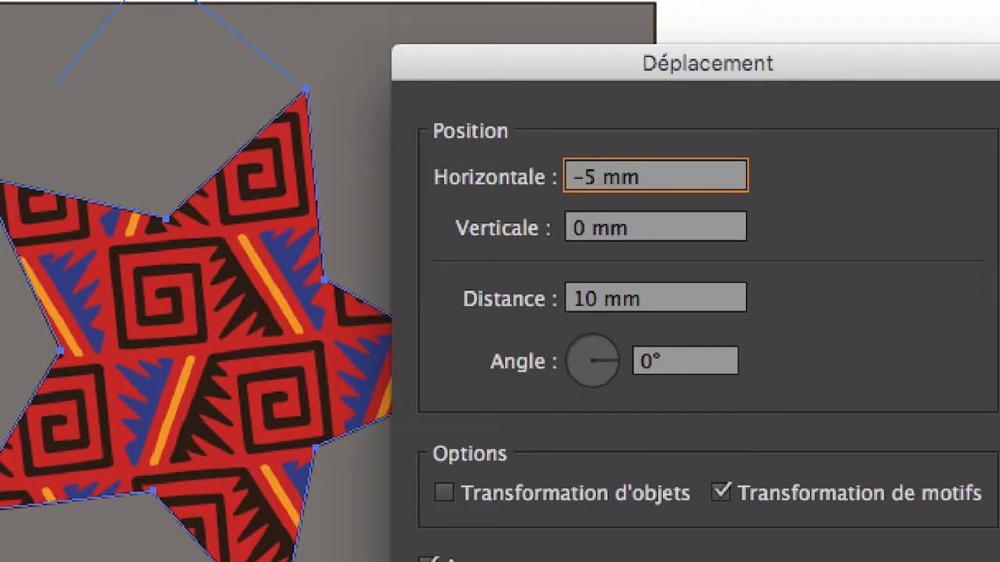
{"action": "type", "text": "-5"}
{"action": "key", "text": "Tab"}
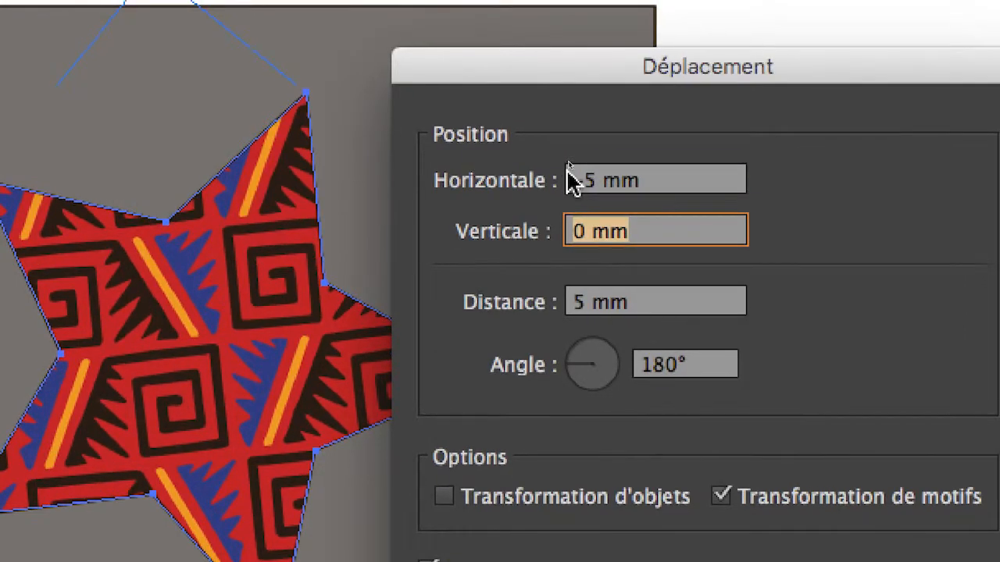
Step: Set the pattern's horizontal displacement to -10 mm with 0 mm vertical and apply the move
{"action": "double_click", "coordinate": [586, 177]}
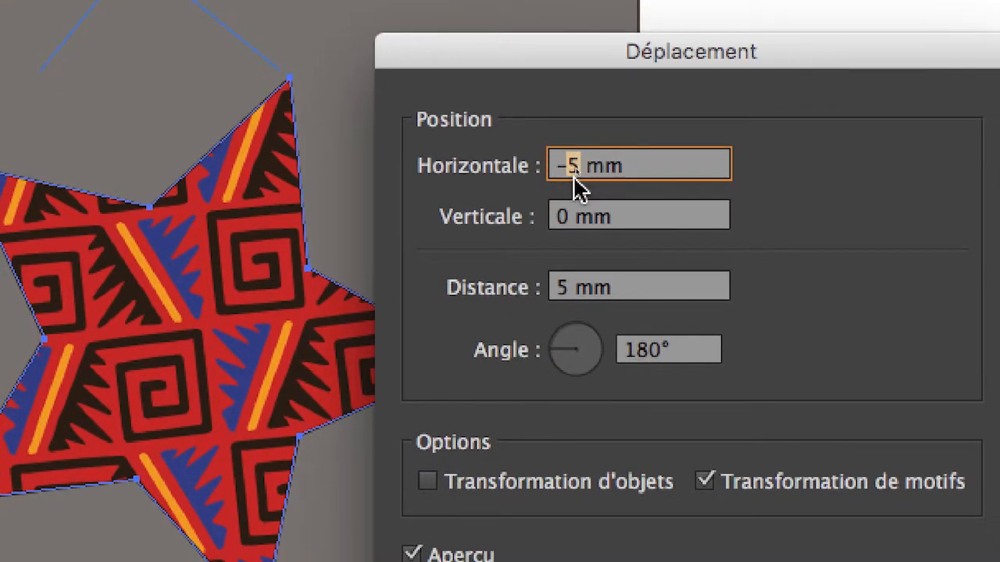
{"action": "key", "text": "Tab"}
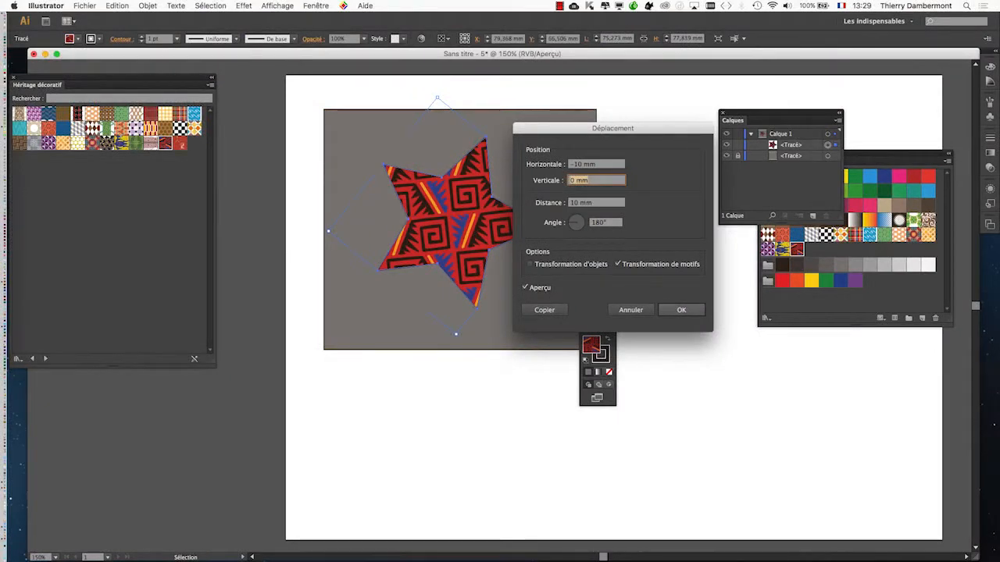
{"action": "key", "text": "Return"}
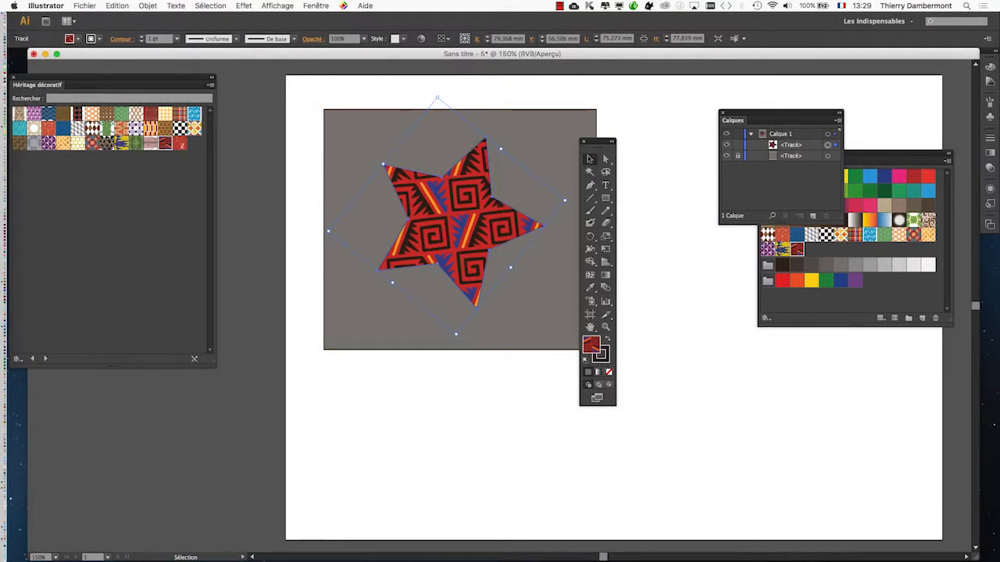
Step: Activate the Rotation tool for the star and place the toolbox between the Héritage décoratif library and the grey rectangle
{"action": "left_click_drag", "start_coordinate": [594, 141], "coordinate": [631, 119]}
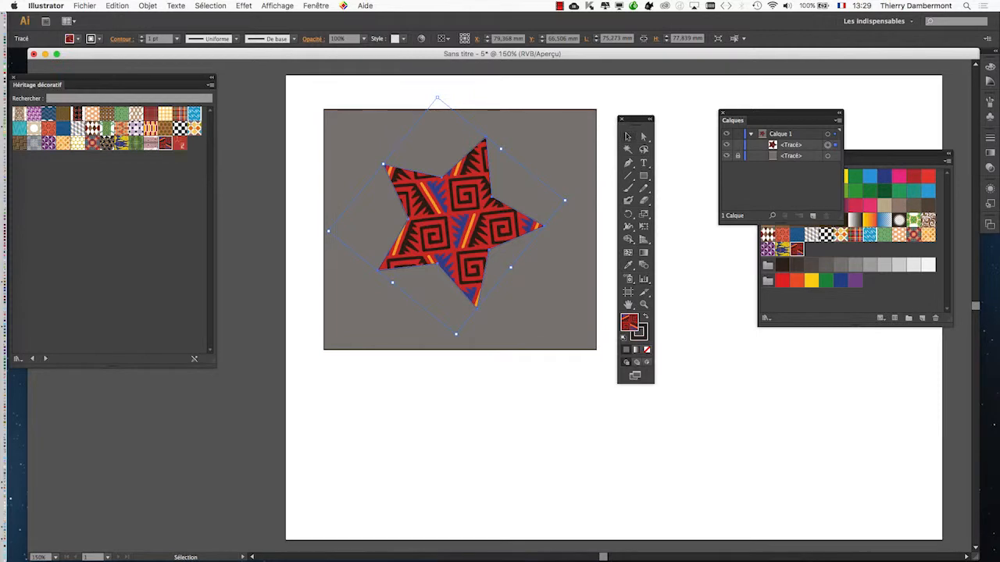
{"action": "key", "text": "alt+super+m"}
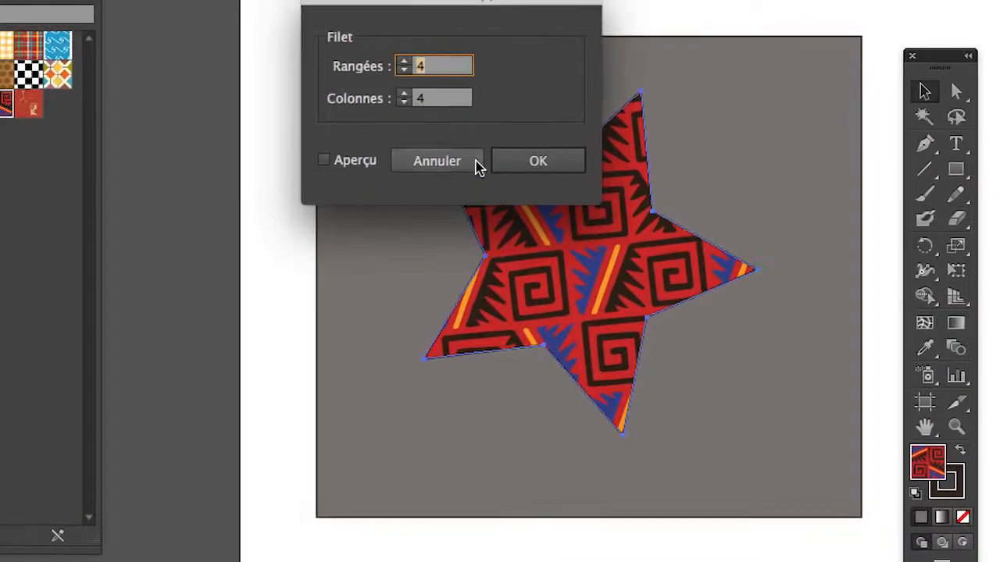
{"action": "left_click", "coordinate": [475, 162]}
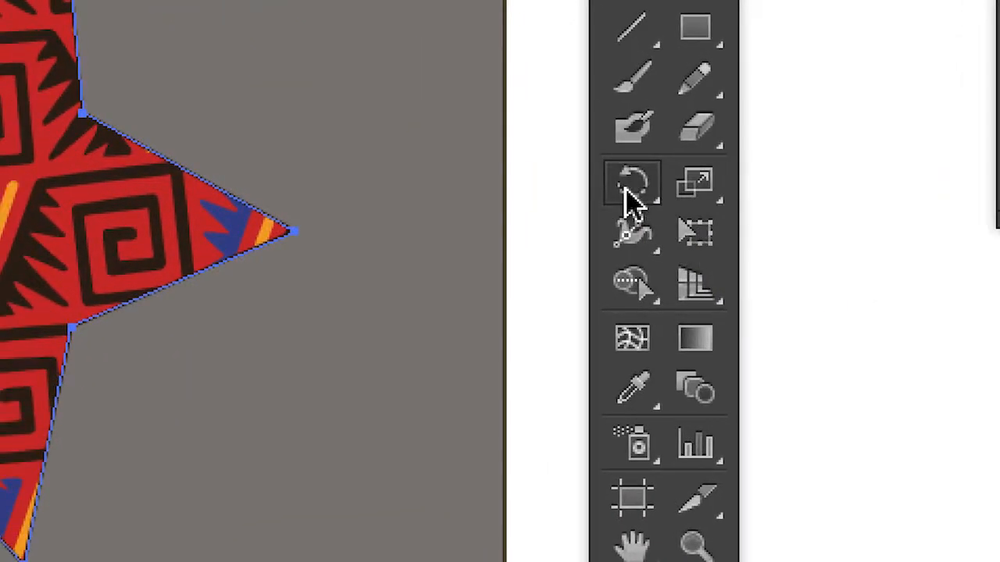
{"action": "left_click", "coordinate": [632, 194]}
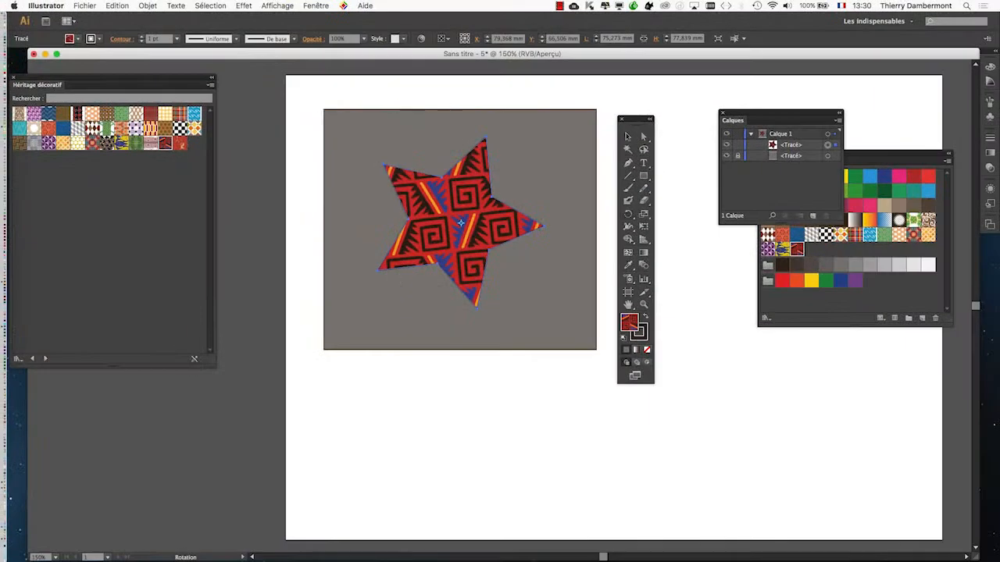
{"action": "left_click_drag", "start_coordinate": [634, 119], "coordinate": [281, 106]}
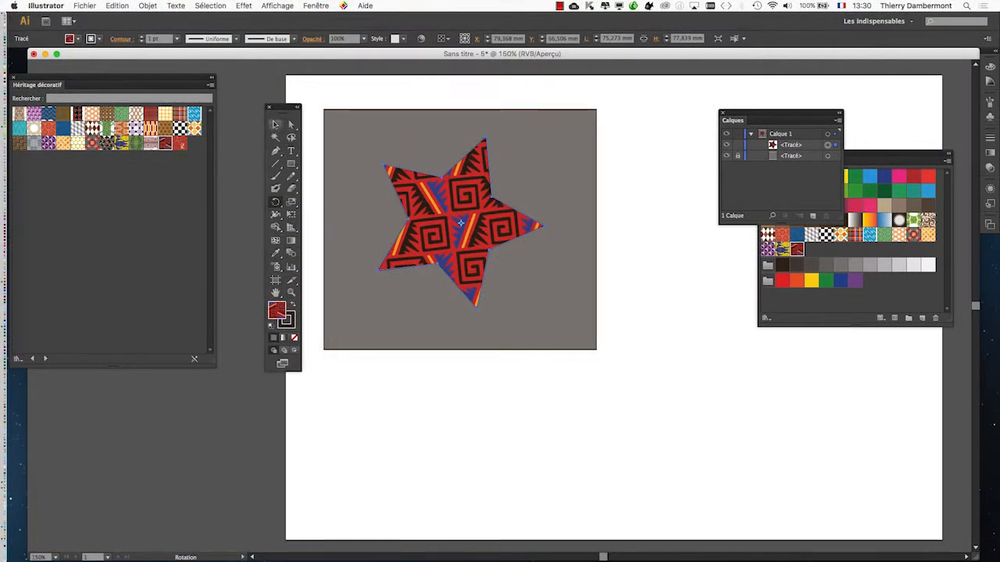